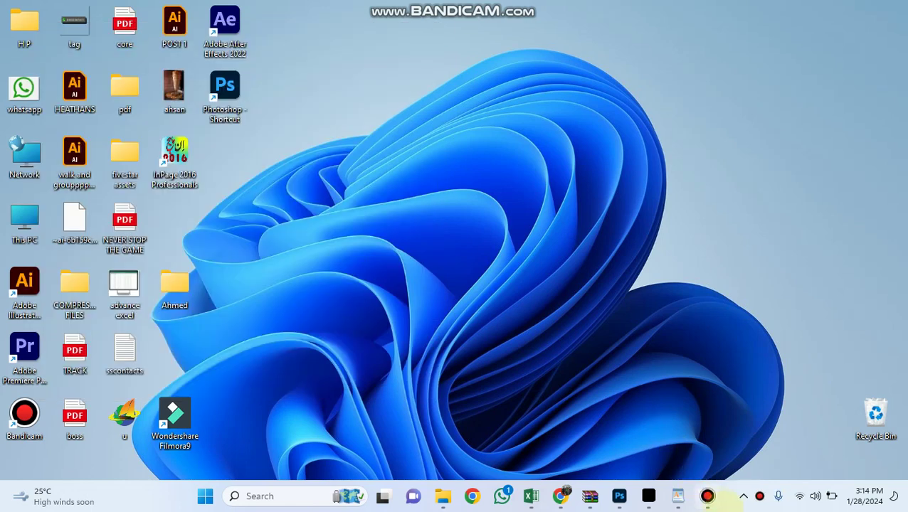
- Bring Chrome forward, close the Gmail icon image-search tab, and select the dafont page address
{"action": "left_click", "coordinate": [562, 494]}
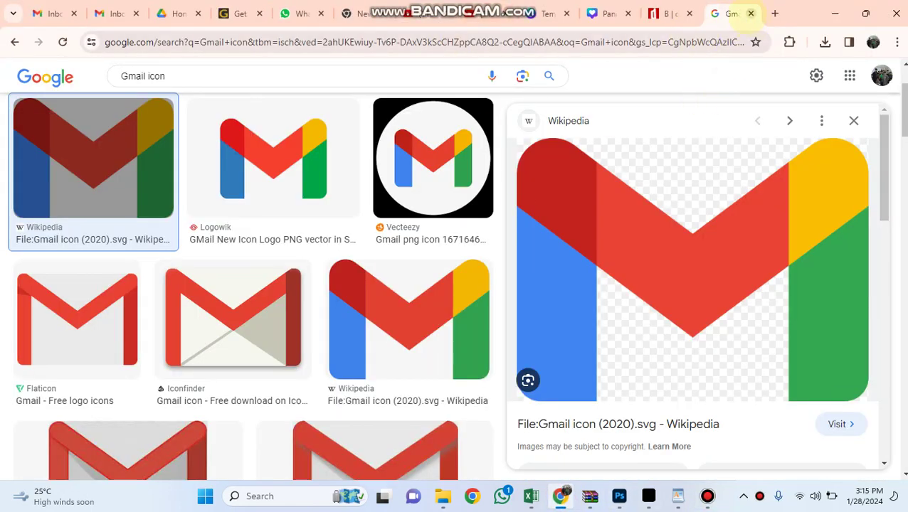
{"action": "left_click", "coordinate": [750, 14]}
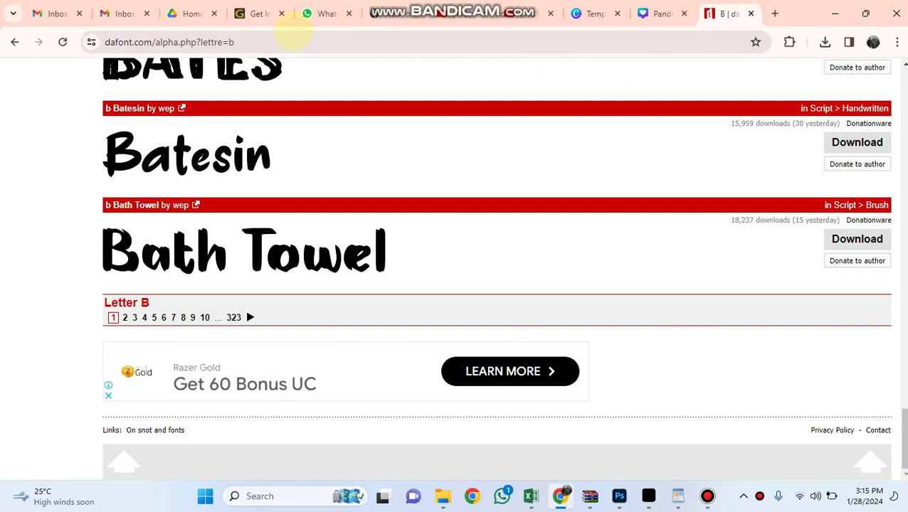
{"action": "left_click", "coordinate": [276, 37]}
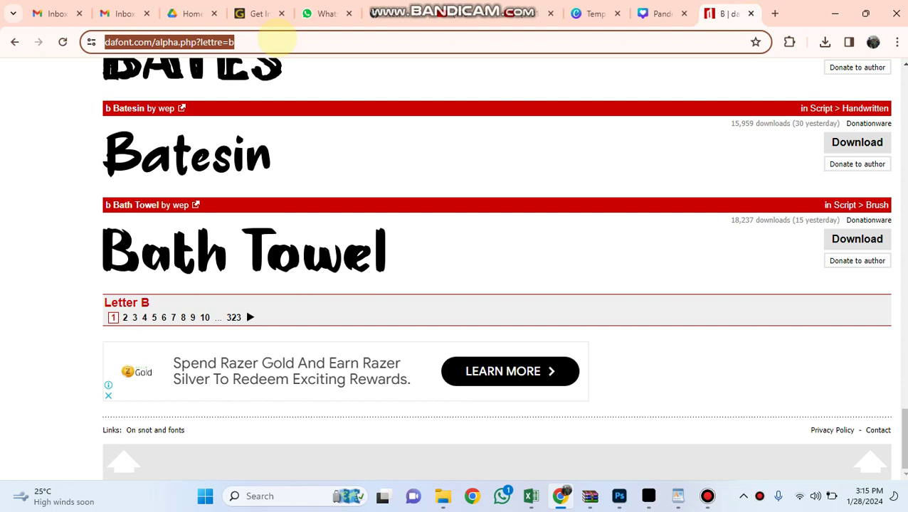
- Go to blogger.com from the address bar
{"action": "mouse_move", "coordinate": [313, 43]}
{"action": "left_mouse_down"}
{"action": "mouse_move", "coordinate": [164, 51]}
{"action": "mouse_move", "coordinate": [99, 44]}
{"action": "left_mouse_up"}
{"action": "type", "text": "blo"}
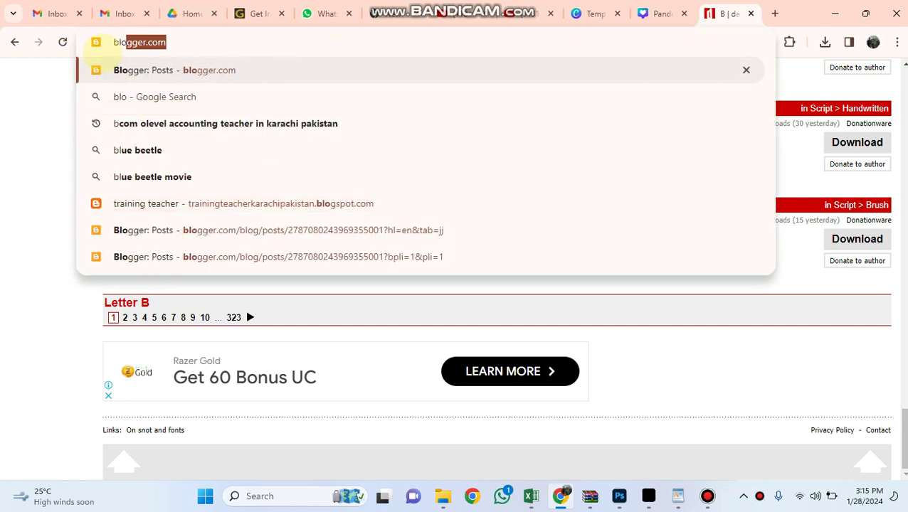
{"action": "type", "text": "gger"}
{"action": "key", "text": "Return"}
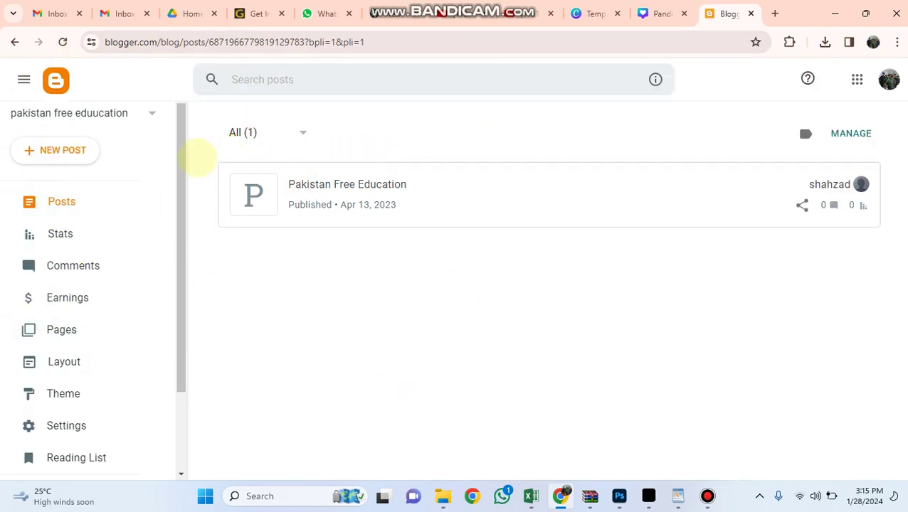
- View the pakistan free eduucation blog live, close it, and show the blog list
{"action": "left_click_drag", "start_coordinate": [182, 203], "coordinate": [183, 273]}
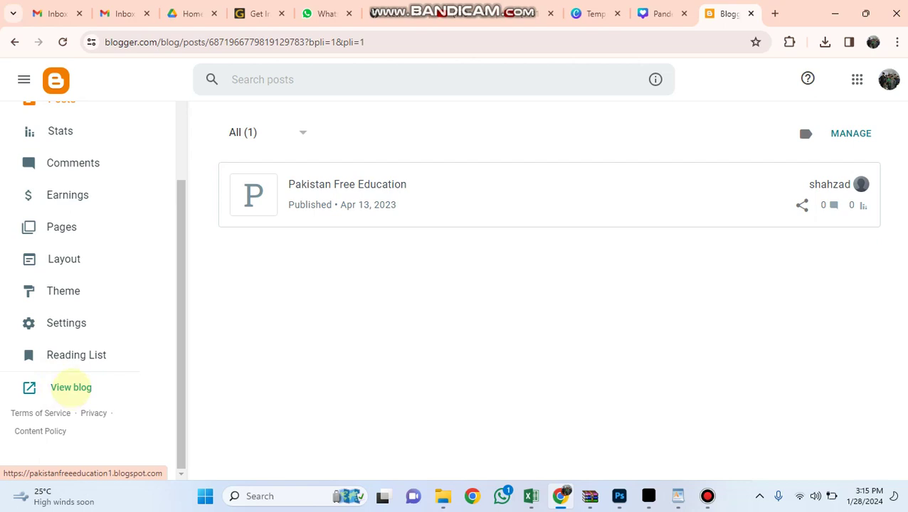
{"action": "left_click", "coordinate": [71, 387]}
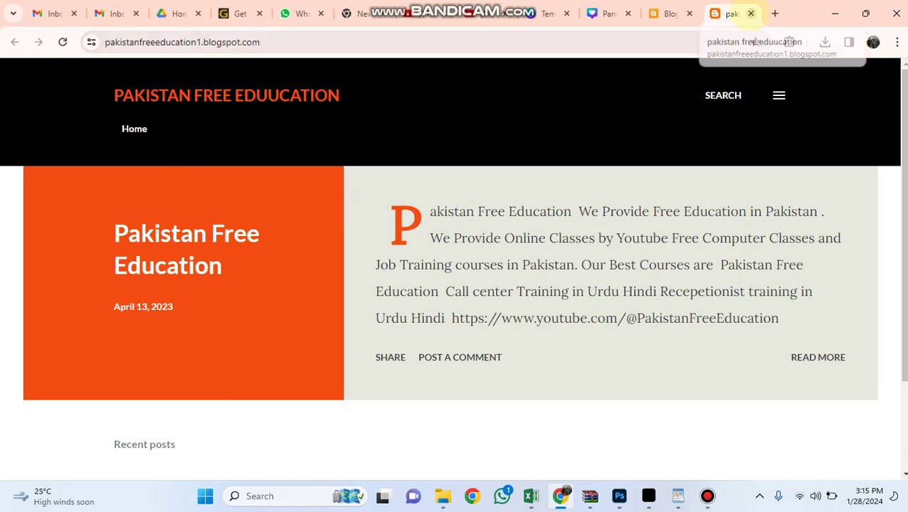
{"action": "left_click", "coordinate": [751, 12]}
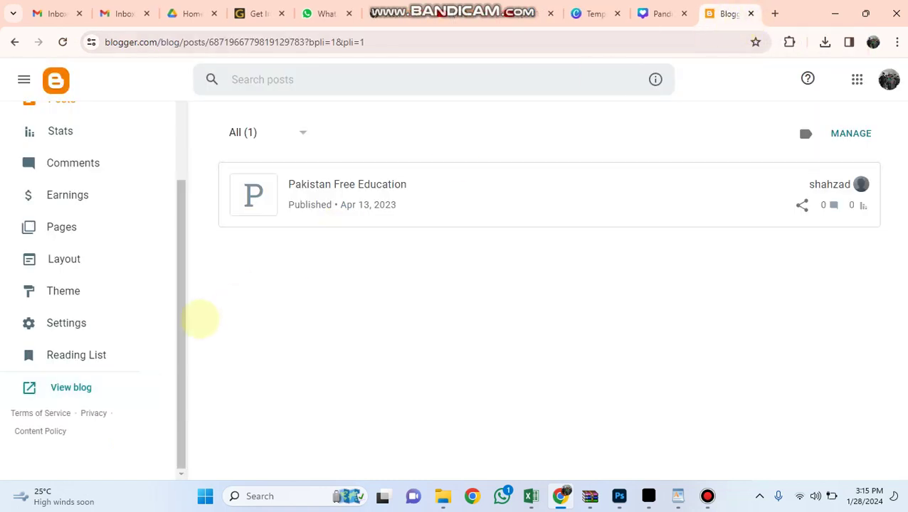
{"action": "scroll", "coordinate": [188, 313], "scroll_direction": "up", "scroll_amount": 3}
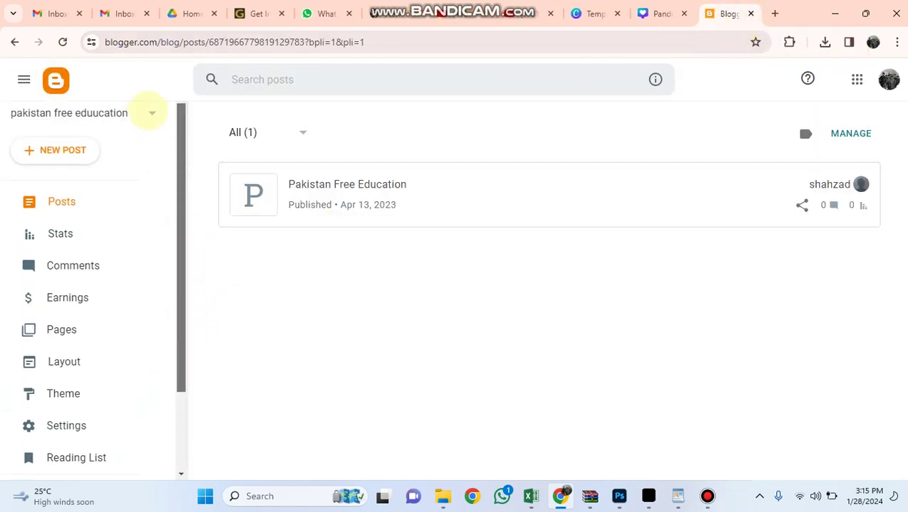
{"action": "left_click", "coordinate": [152, 113]}
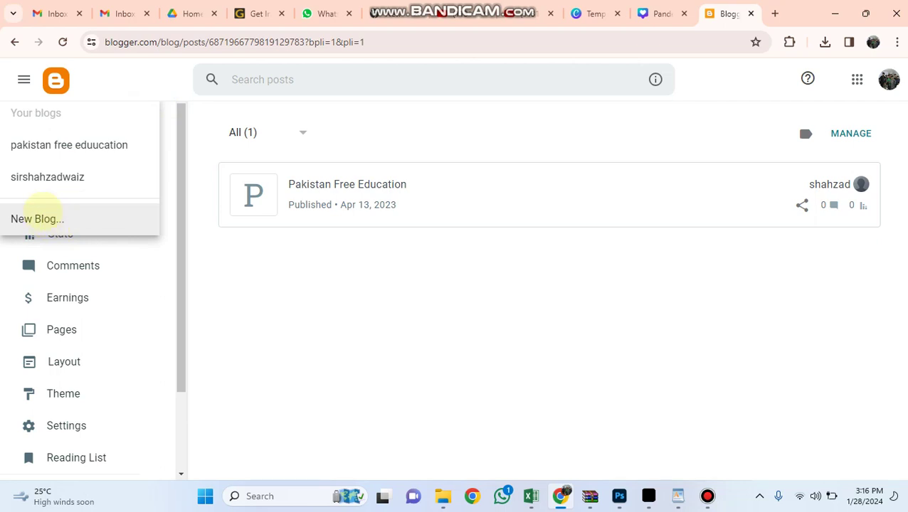
- Start a new blog titled karachishawarma
{"action": "left_click", "coordinate": [153, 220]}
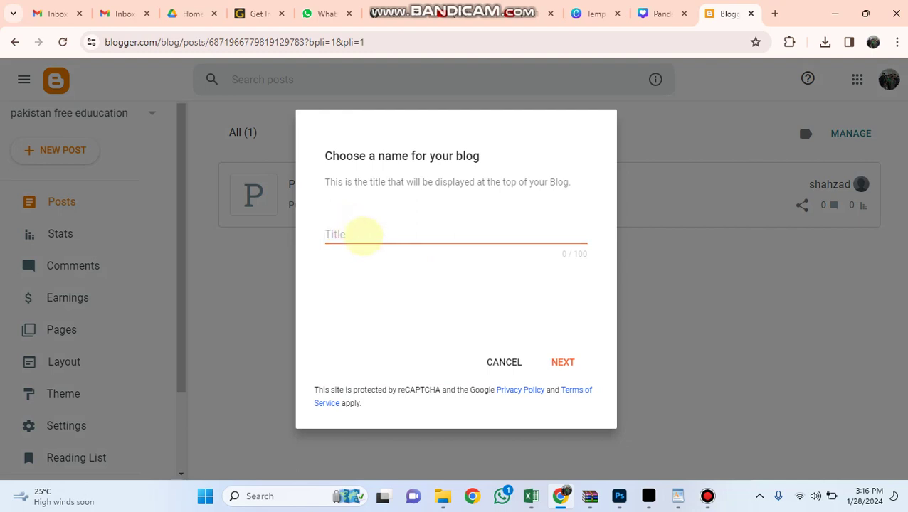
{"action": "left_click", "coordinate": [361, 235]}
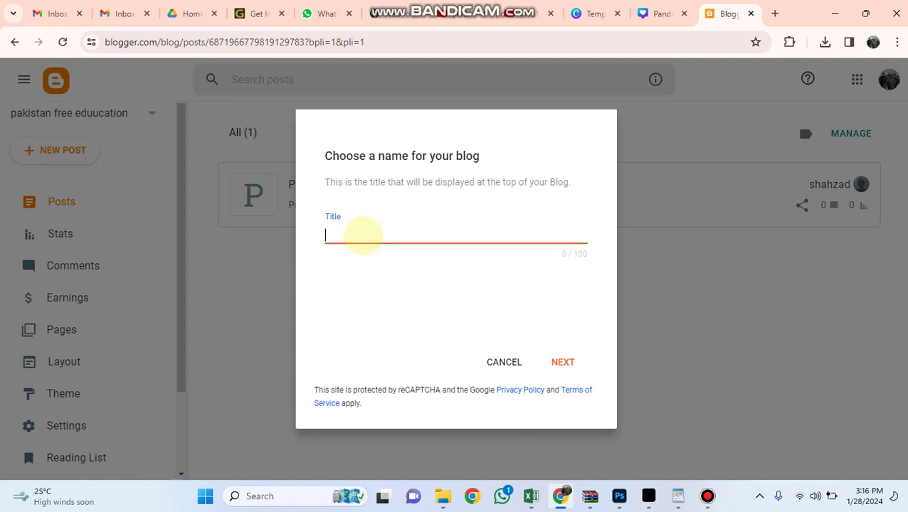
{"action": "type", "text": "a"}
{"action": "key", "text": "BackSpace"}
{"action": "type", "text": "karac"}
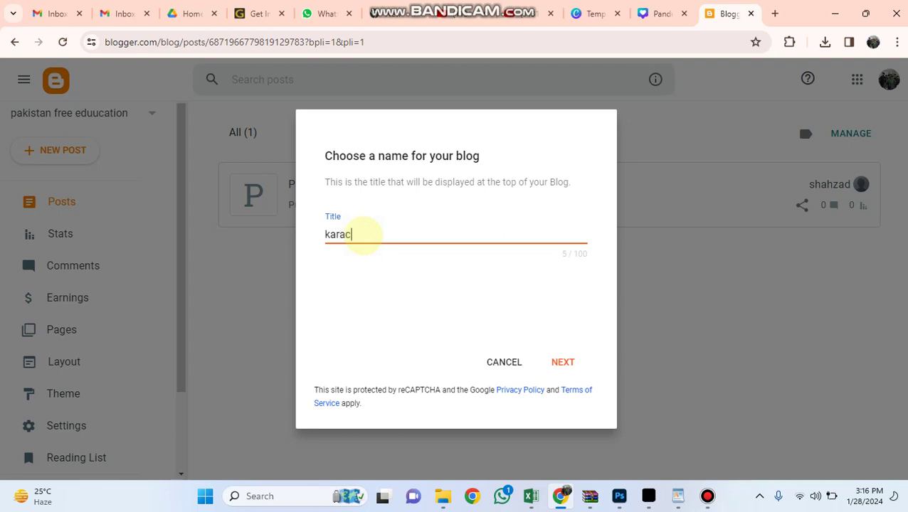
{"action": "type", "text": "hishawar"}
{"action": "type", "text": "ma"}
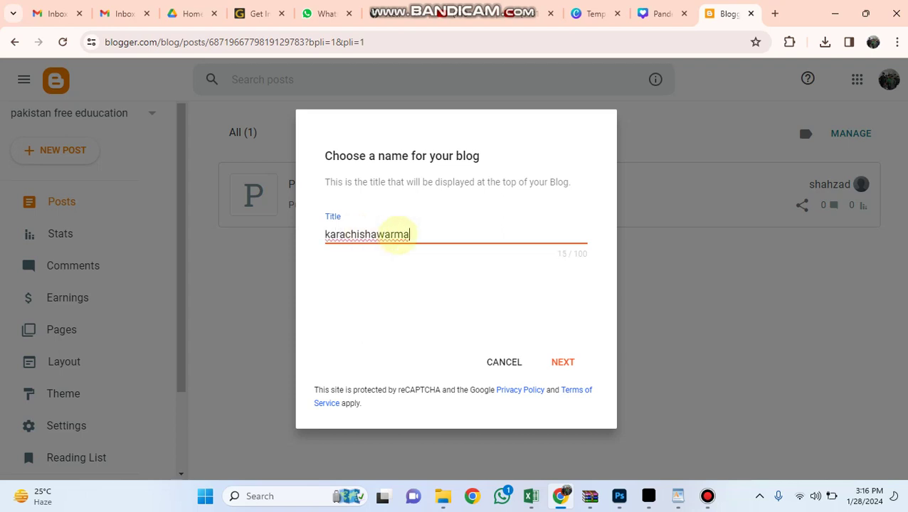
{"action": "left_click", "coordinate": [568, 362]}
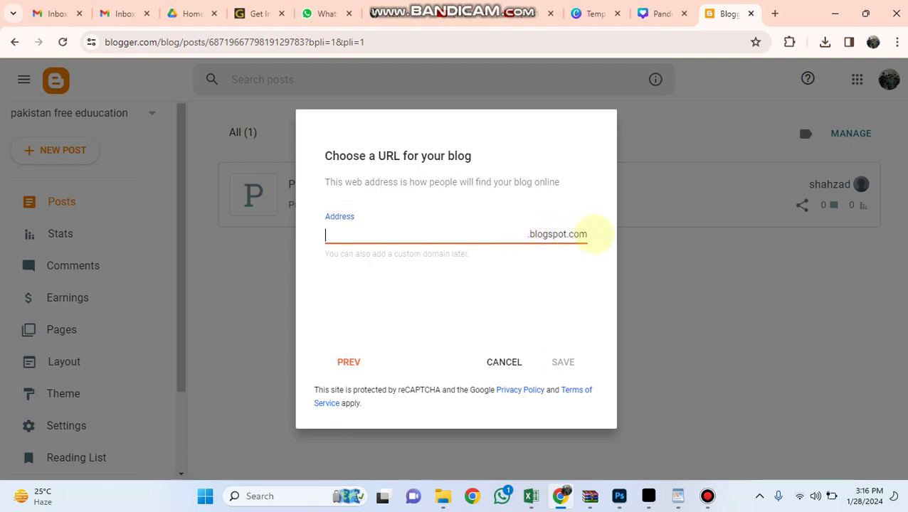
- Give the blog the address karachishawarma11.blogspot.com and save it
{"action": "left_click", "coordinate": [360, 233]}
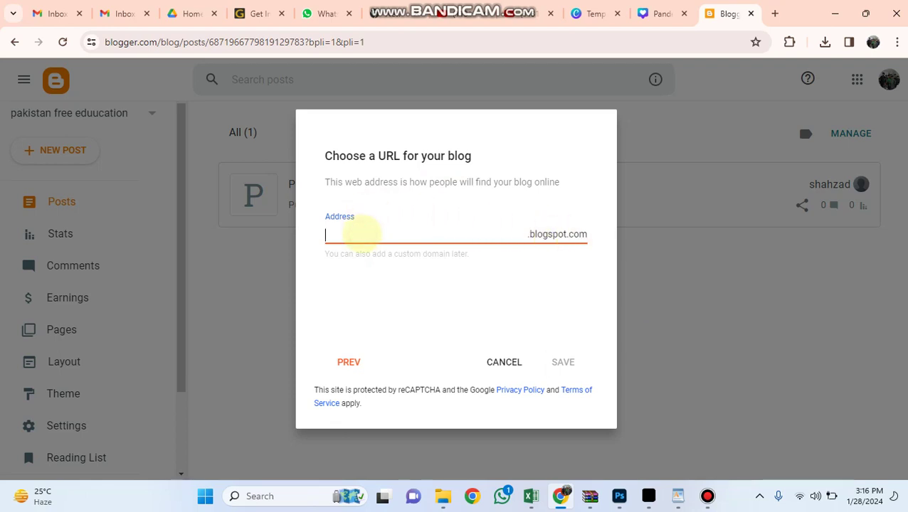
{"action": "type", "text": "karachi"}
{"action": "type", "text": "shwa"}
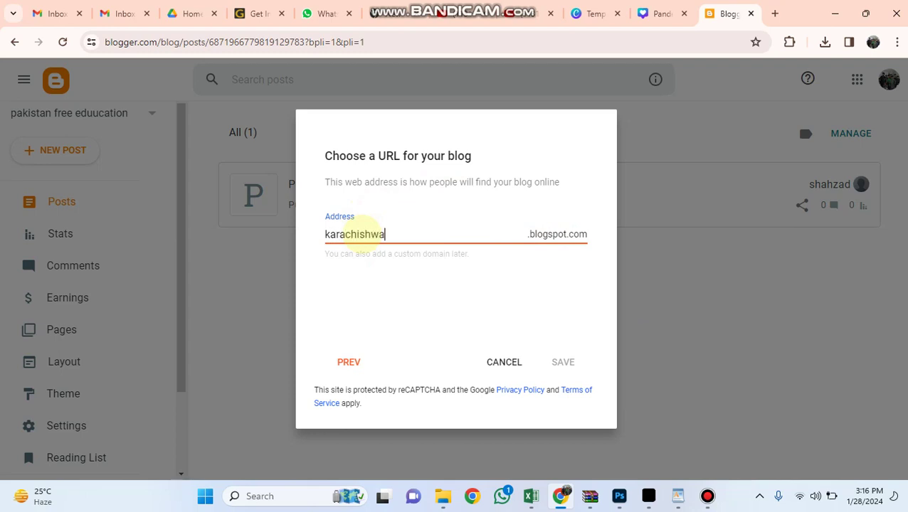
{"action": "type", "text": "rma"}
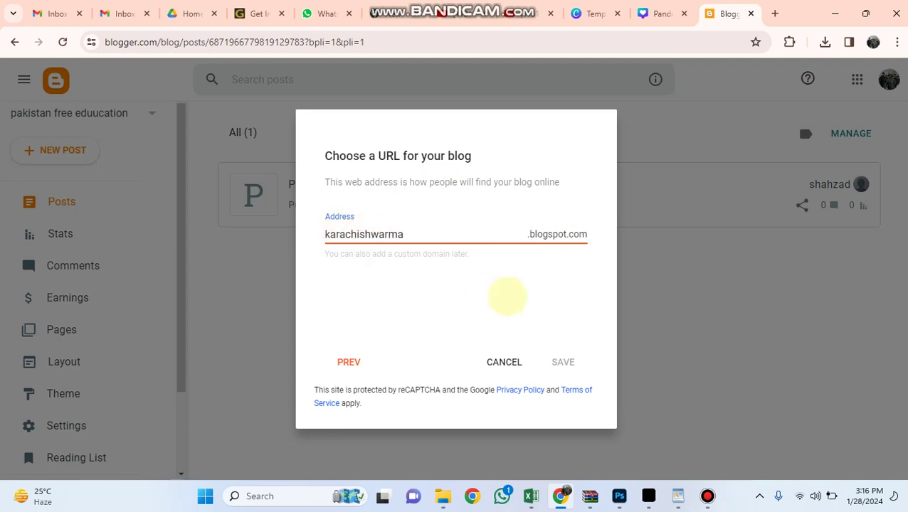
{"action": "left_click", "coordinate": [522, 308]}
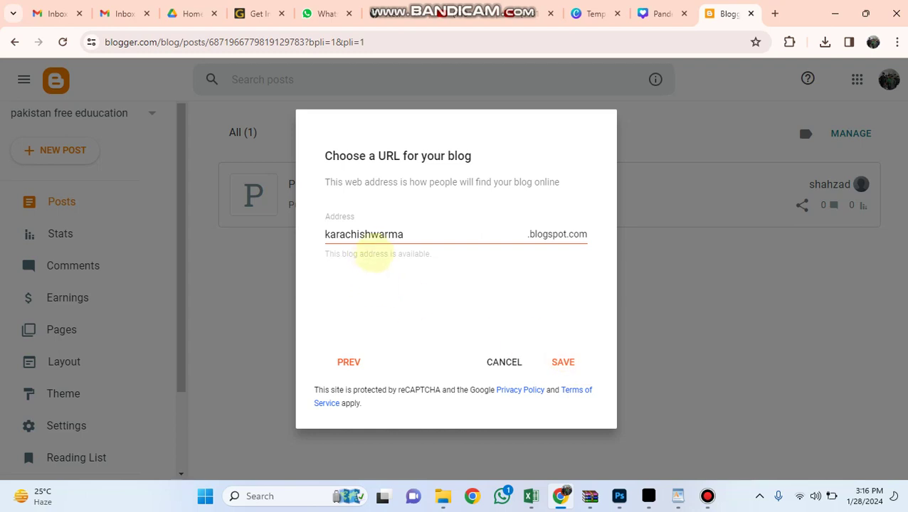
{"action": "left_click", "coordinate": [372, 234]}
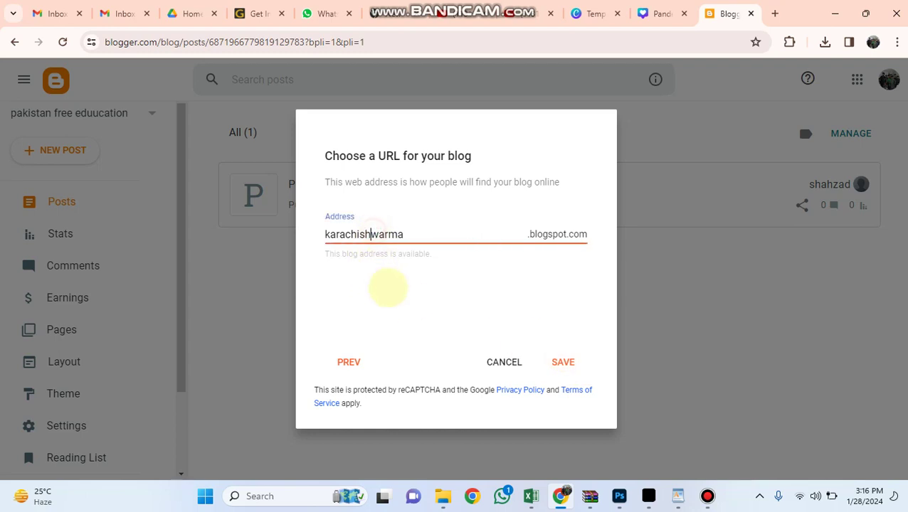
{"action": "type", "text": "a"}
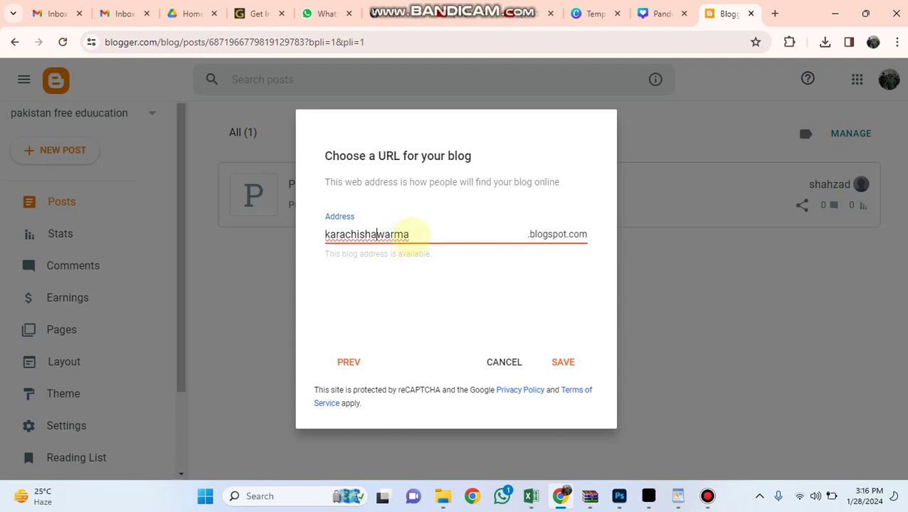
{"action": "type", "text": "1"}
{"action": "type", "text": "1"}
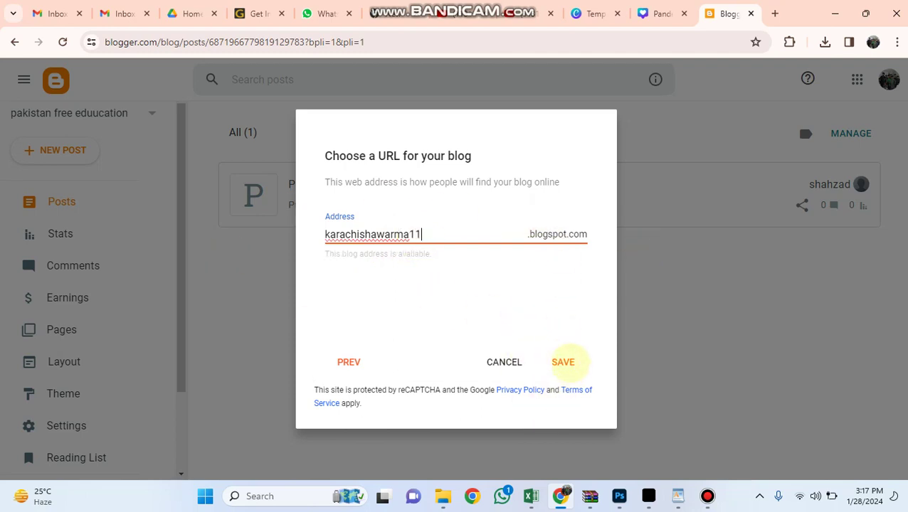
{"action": "left_click", "coordinate": [563, 362]}
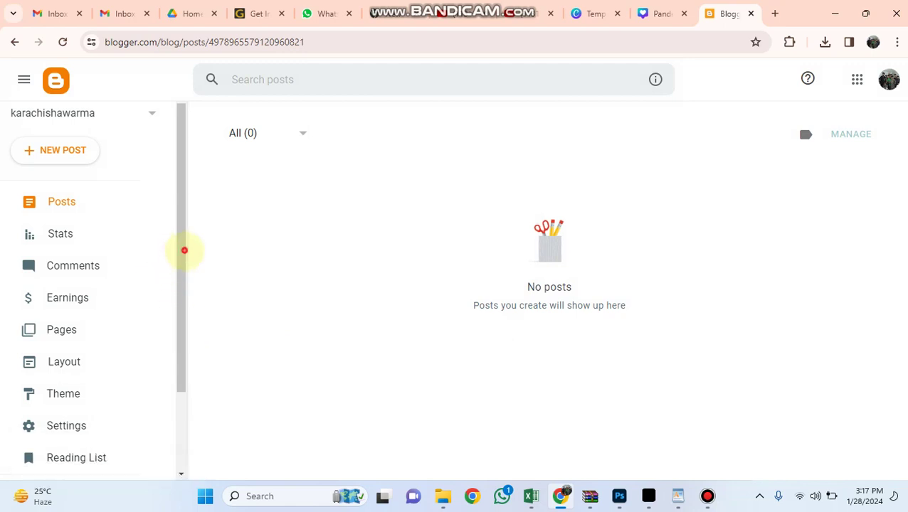
{"action": "scroll", "coordinate": [185, 285], "scroll_direction": "down", "scroll_amount": 2}
{"action": "scroll", "coordinate": [142, 356], "scroll_direction": "down", "scroll_amount": 1}
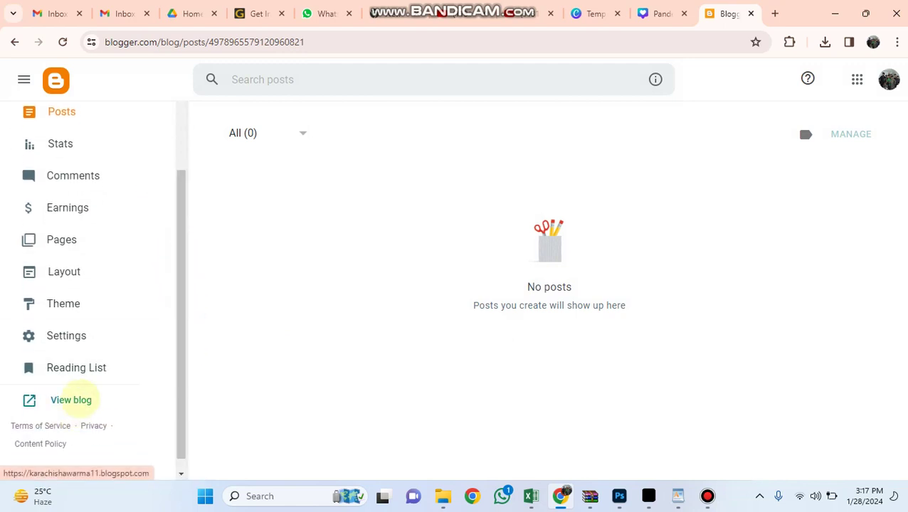
{"action": "left_click", "coordinate": [71, 400]}
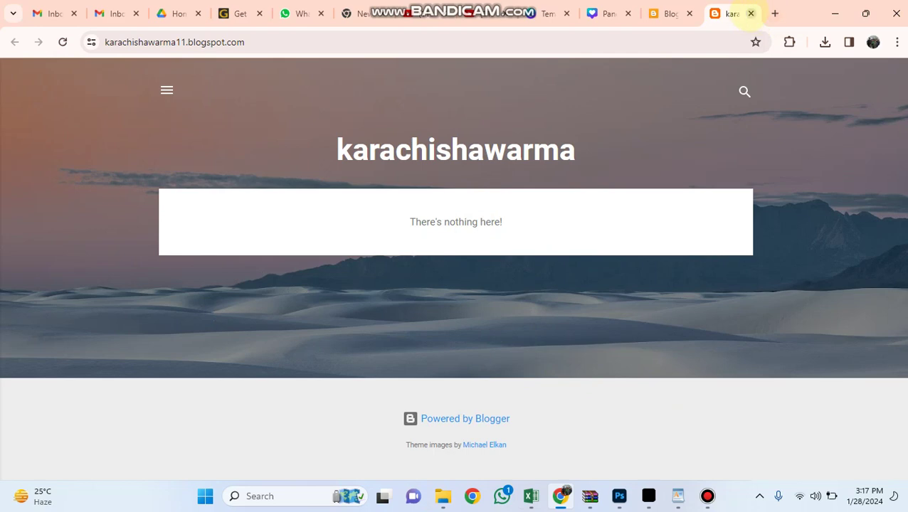
{"action": "left_click", "coordinate": [751, 14]}
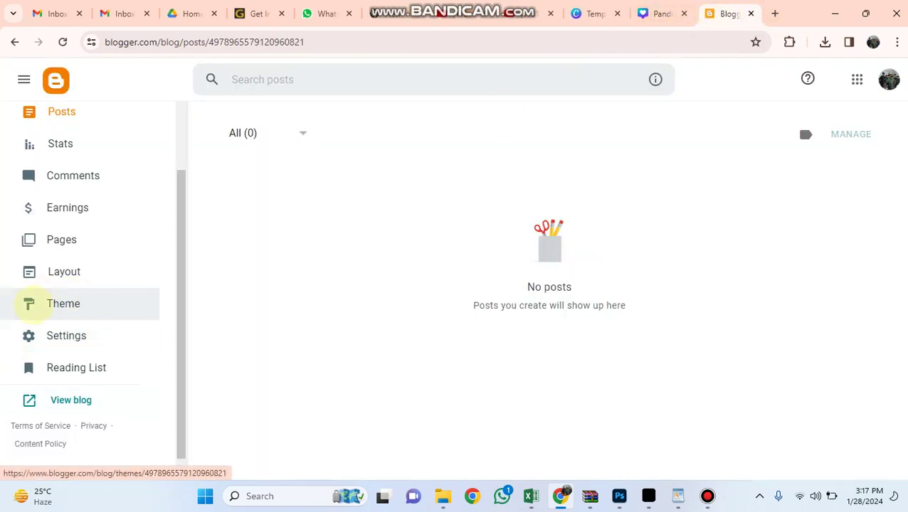
- In Theme, find the Emporio Toolbox theme and apply it to the blog
{"action": "left_click", "coordinate": [85, 304]}
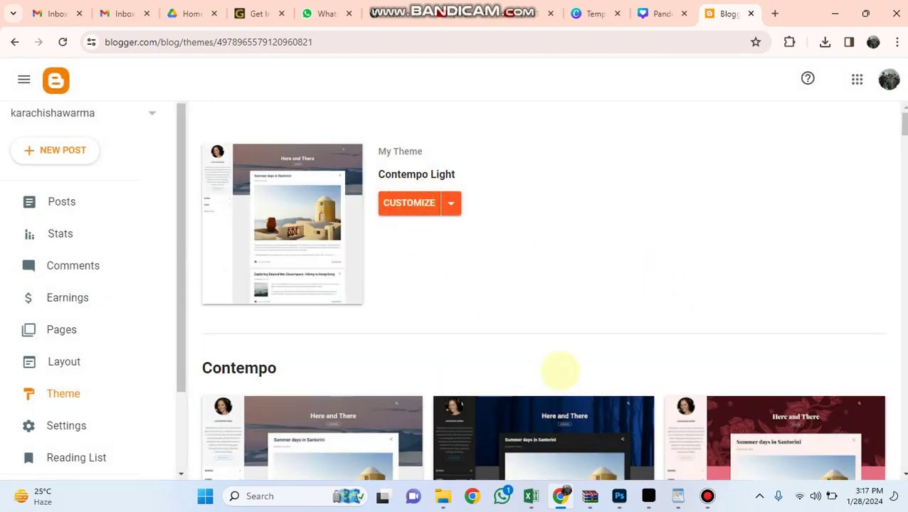
{"action": "scroll", "coordinate": [558, 373], "scroll_direction": "down", "scroll_amount": 3}
{"action": "scroll", "coordinate": [557, 377], "scroll_direction": "down", "scroll_amount": 1}
{"action": "scroll", "coordinate": [578, 365], "scroll_direction": "down", "scroll_amount": 3}
{"action": "scroll", "coordinate": [574, 360], "scroll_direction": "down", "scroll_amount": 3}
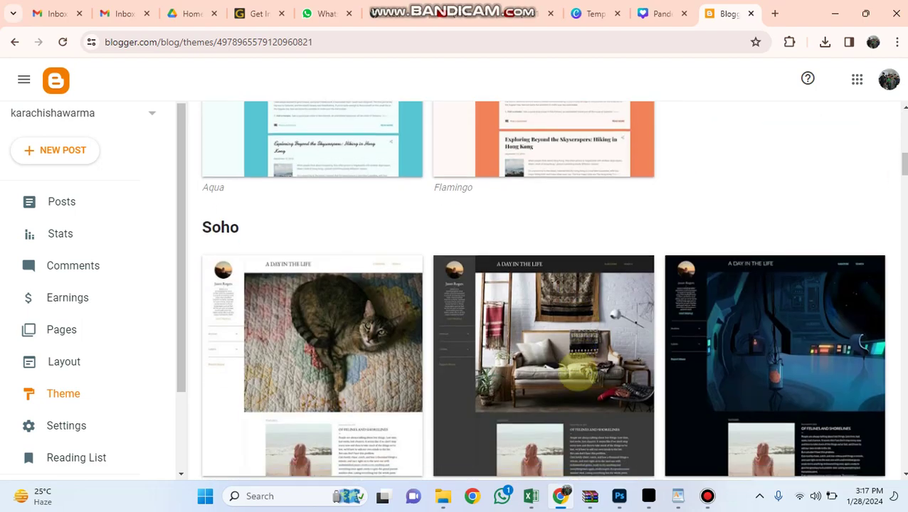
{"action": "scroll", "coordinate": [578, 371], "scroll_direction": "down", "scroll_amount": 3}
{"action": "scroll", "coordinate": [604, 303], "scroll_direction": "down", "scroll_amount": 3}
{"action": "scroll", "coordinate": [587, 324], "scroll_direction": "down", "scroll_amount": 3}
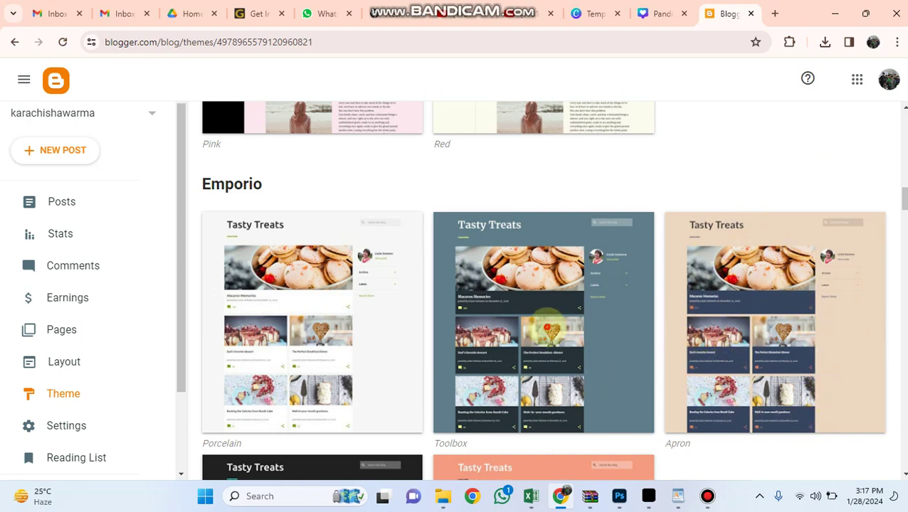
{"action": "left_click", "coordinate": [540, 326]}
{"action": "scroll", "coordinate": [468, 444], "scroll_direction": "down", "scroll_amount": 3}
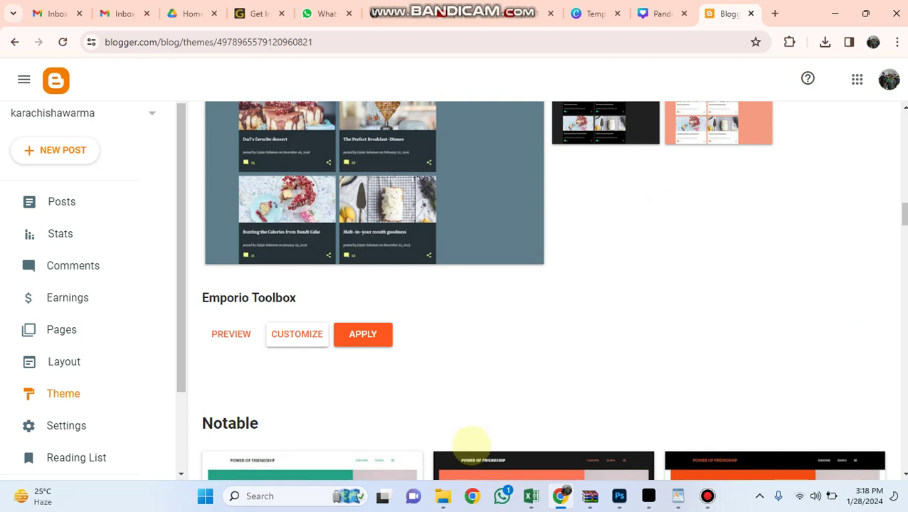
{"action": "left_click", "coordinate": [363, 333]}
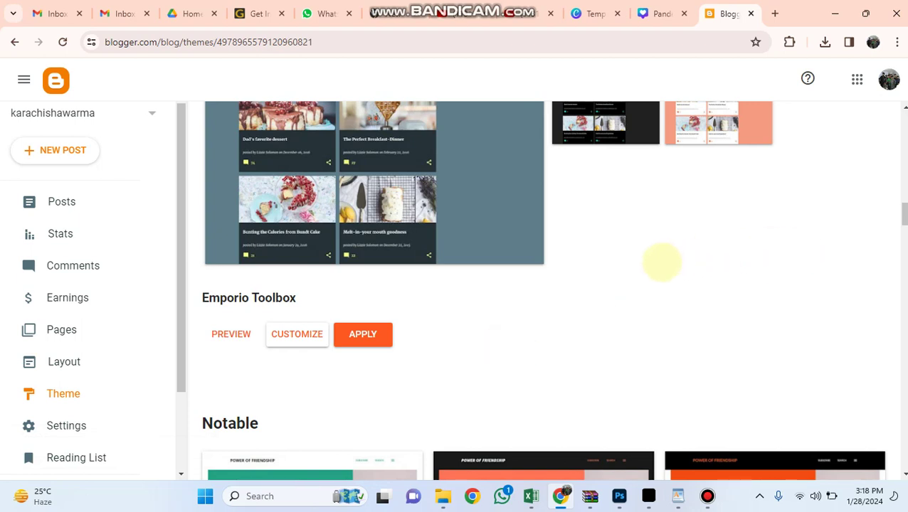
- Confirm the Emporio Toolbox theme is applied and return to the Posts list
{"action": "scroll", "coordinate": [786, 313], "scroll_direction": "up", "scroll_amount": 1}
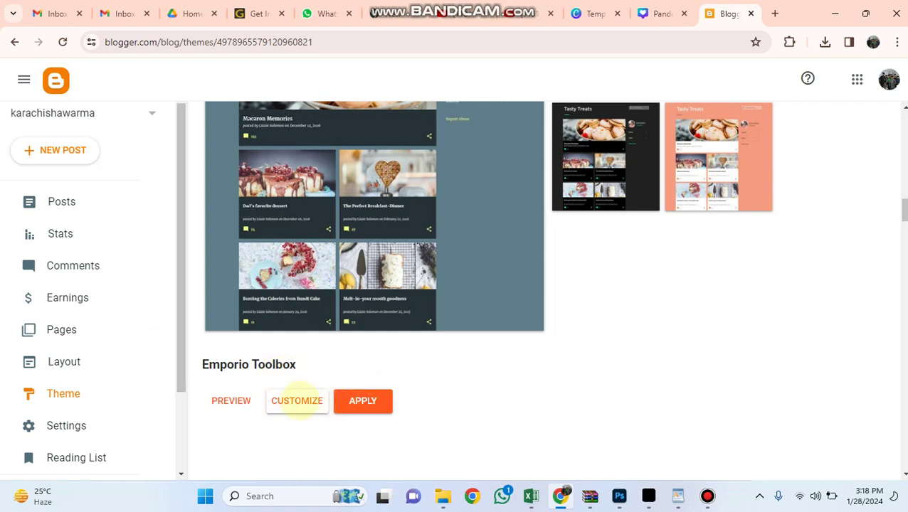
{"action": "scroll", "coordinate": [384, 306], "scroll_direction": "up", "scroll_amount": 2}
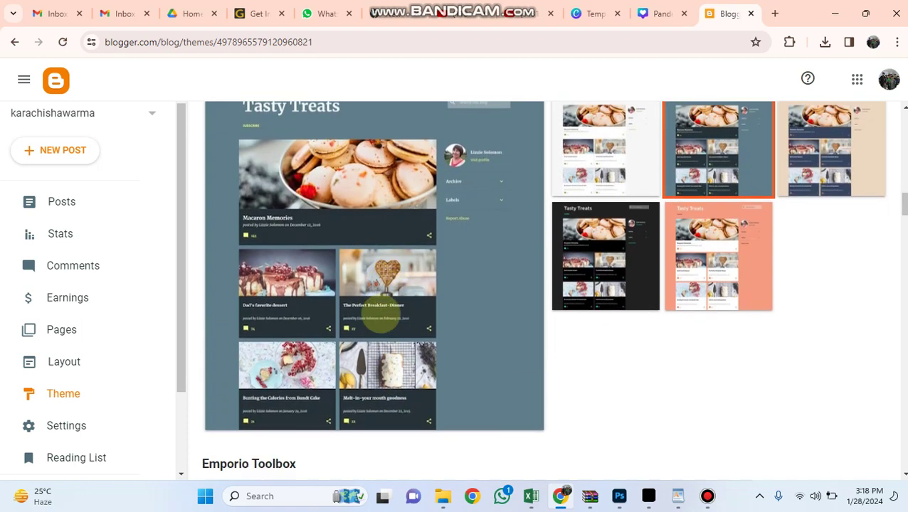
{"action": "scroll", "coordinate": [381, 315], "scroll_direction": "down", "scroll_amount": 1}
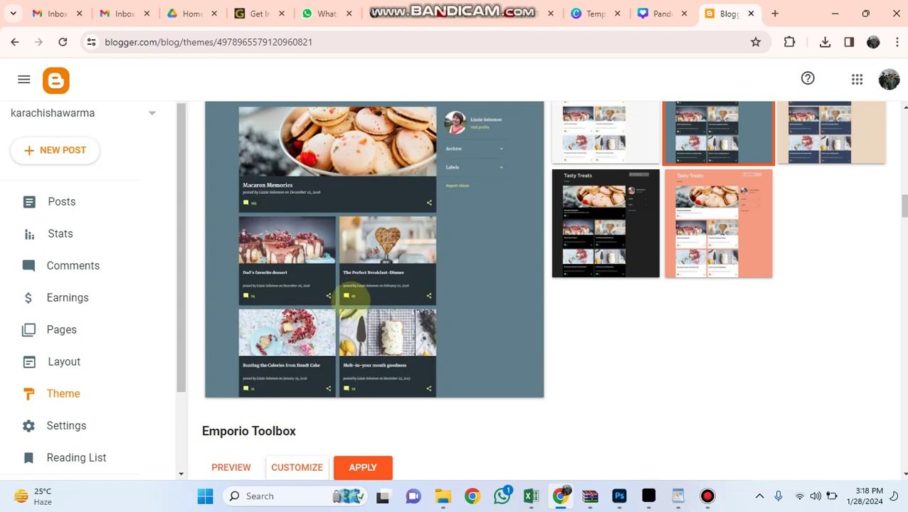
{"action": "left_click", "coordinate": [385, 470]}
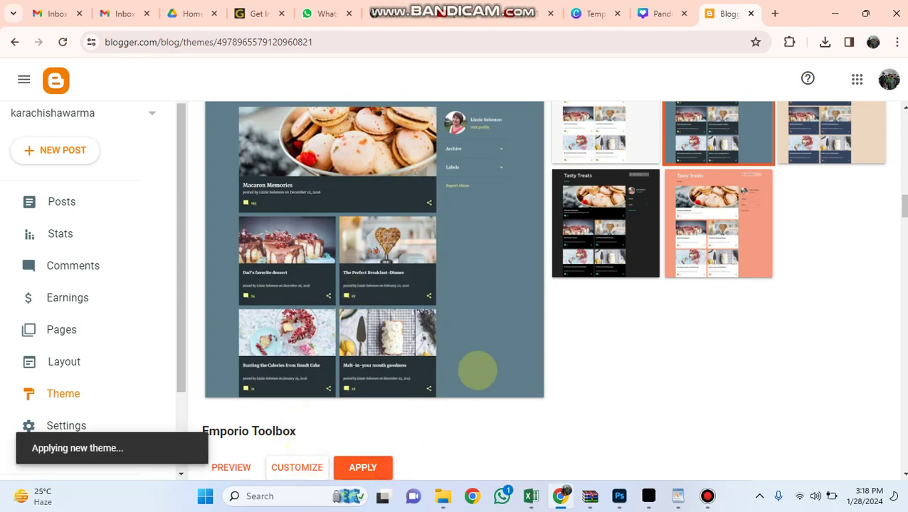
{"action": "scroll", "coordinate": [350, 247], "scroll_direction": "up", "scroll_amount": 3}
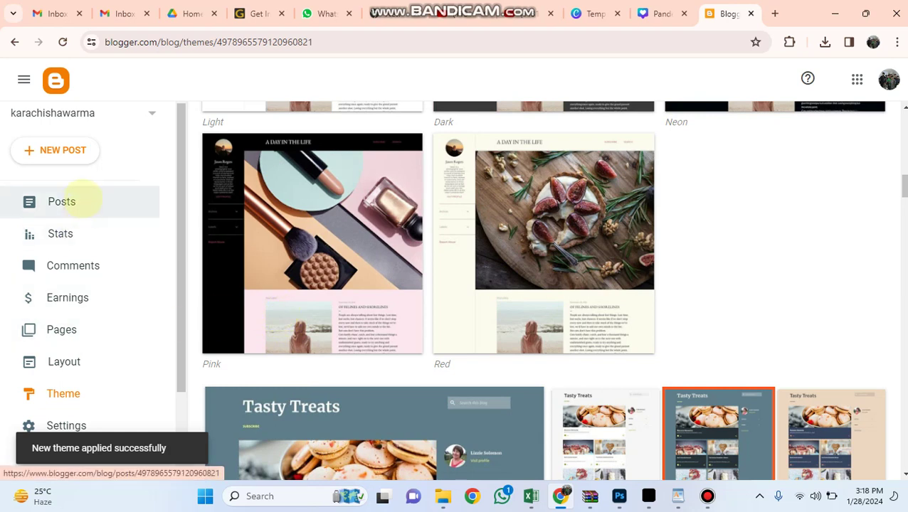
{"action": "left_click", "coordinate": [82, 198]}
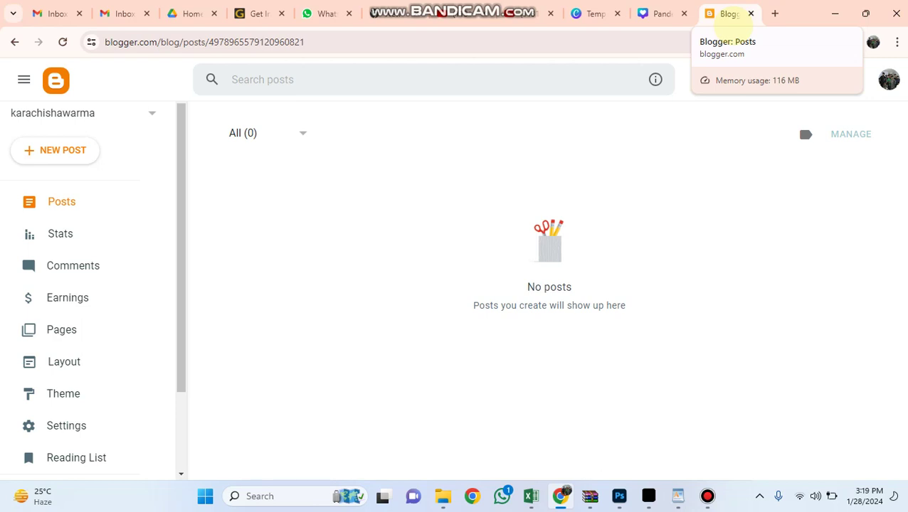
- Open freepik.com in a new tab and search for shawarma images
{"action": "left_click", "coordinate": [774, 13]}
{"action": "left_click", "coordinate": [340, 42]}
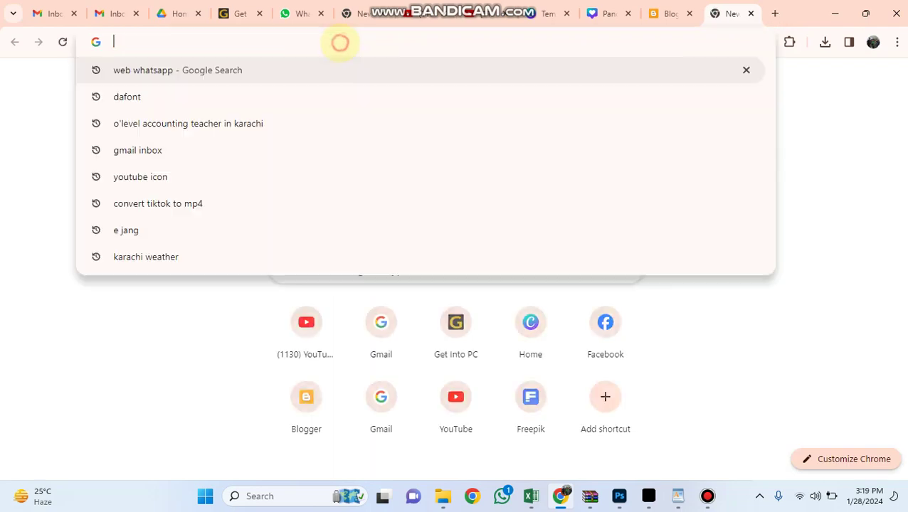
{"action": "type", "text": "freepik.com"}
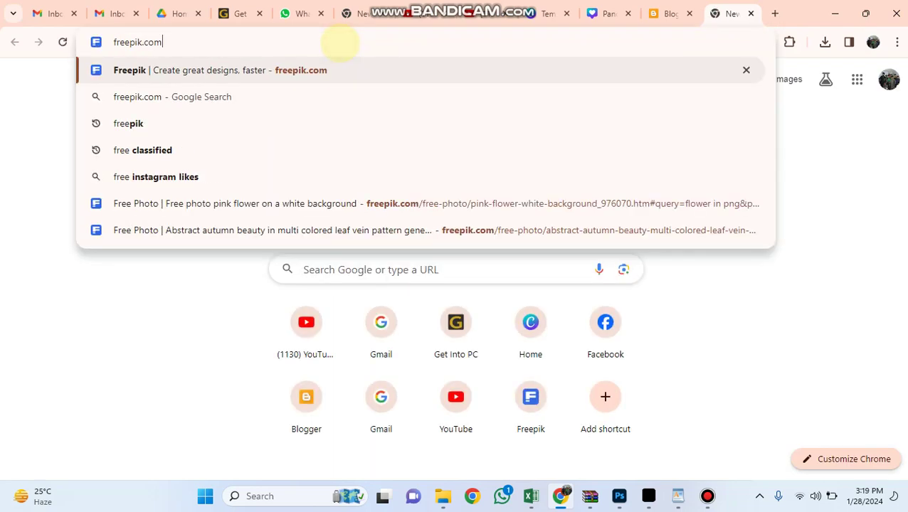
{"action": "key", "text": "Return"}
{"action": "left_click", "coordinate": [314, 260]}
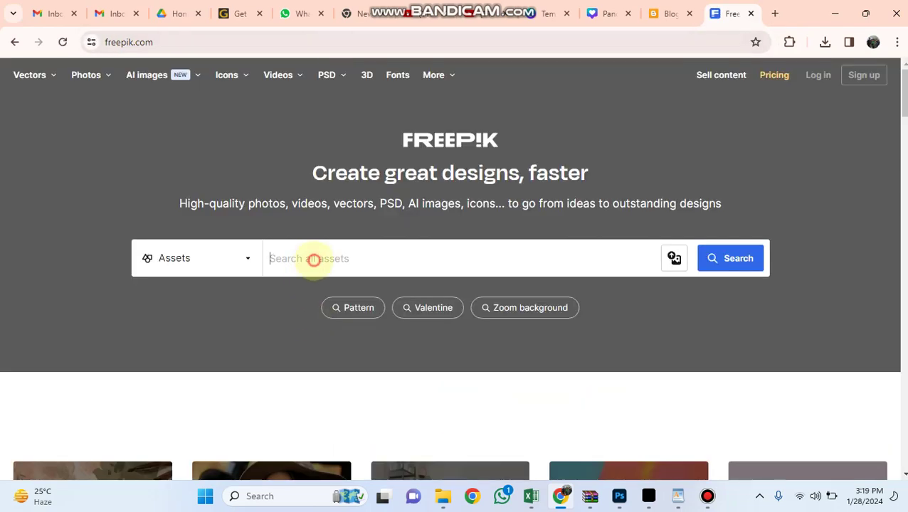
{"action": "type", "text": "wsh"}
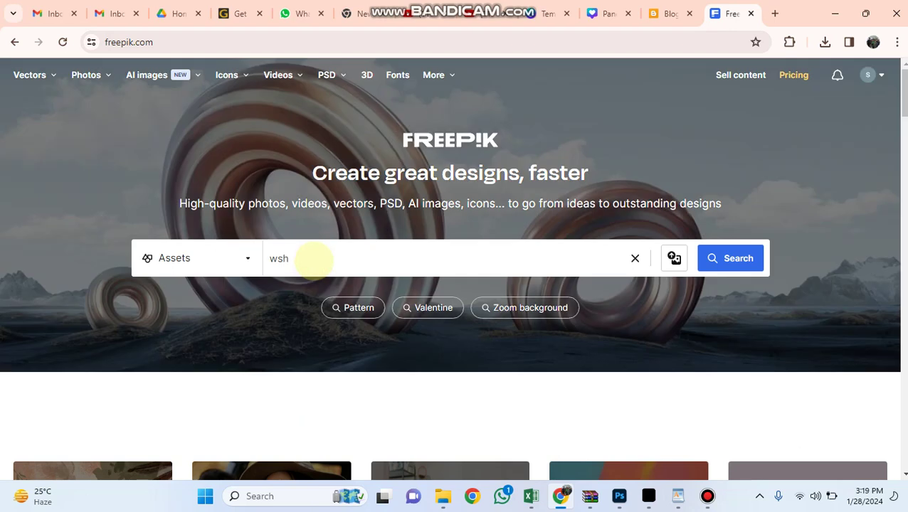
{"action": "key", "text": "ctrl+a"}
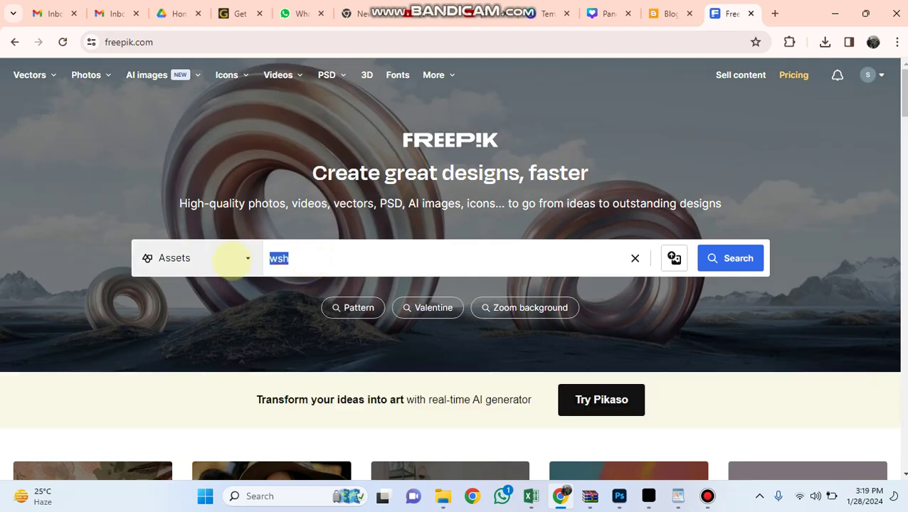
{"action": "type", "text": "shawarma"}
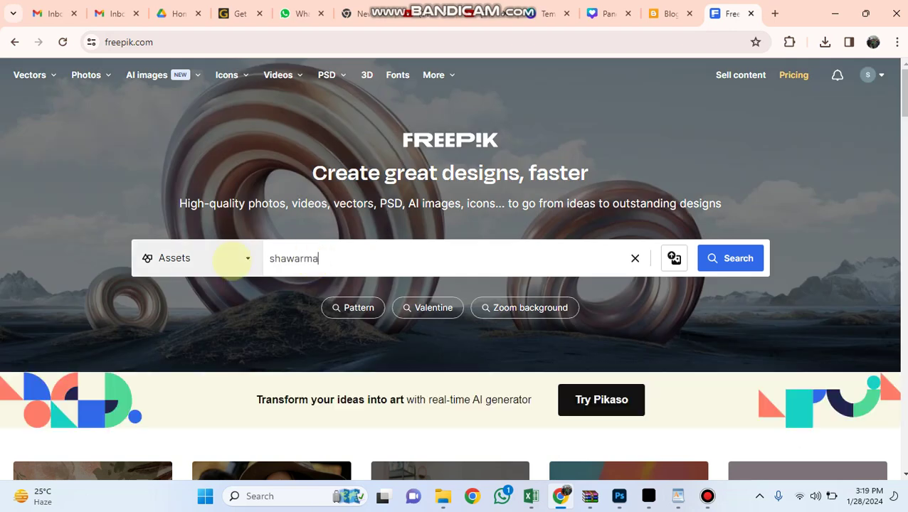
{"action": "key", "text": "Return"}
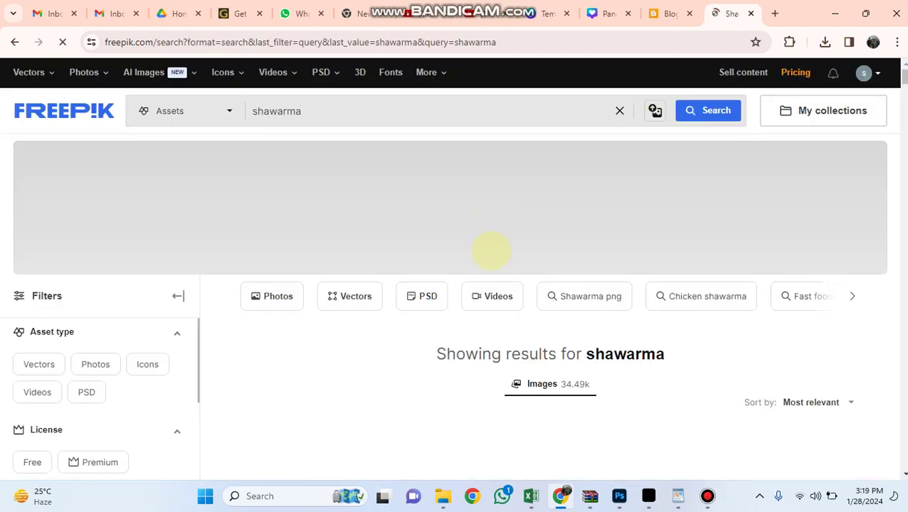
- Free-download the first shawarma photo, the side view with fried potatoes
{"action": "scroll", "coordinate": [491, 250], "scroll_direction": "down", "scroll_amount": 2}
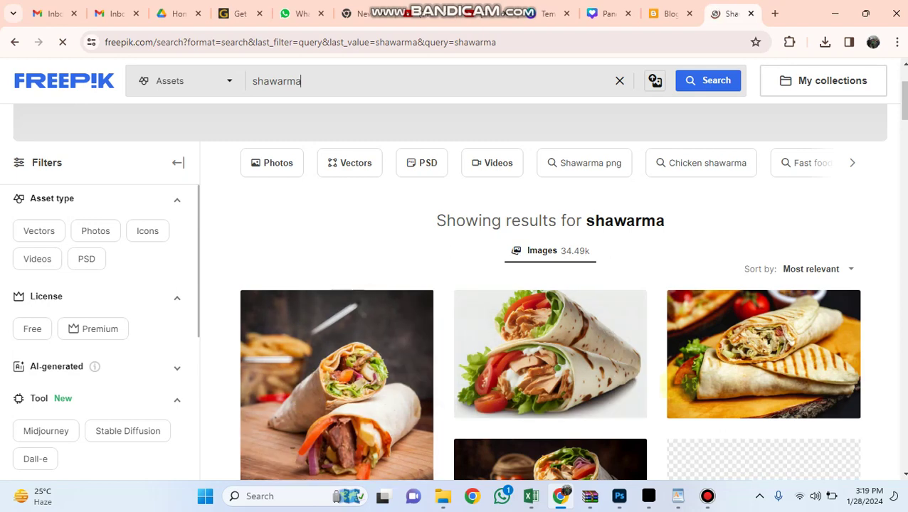
{"action": "left_click", "coordinate": [384, 406]}
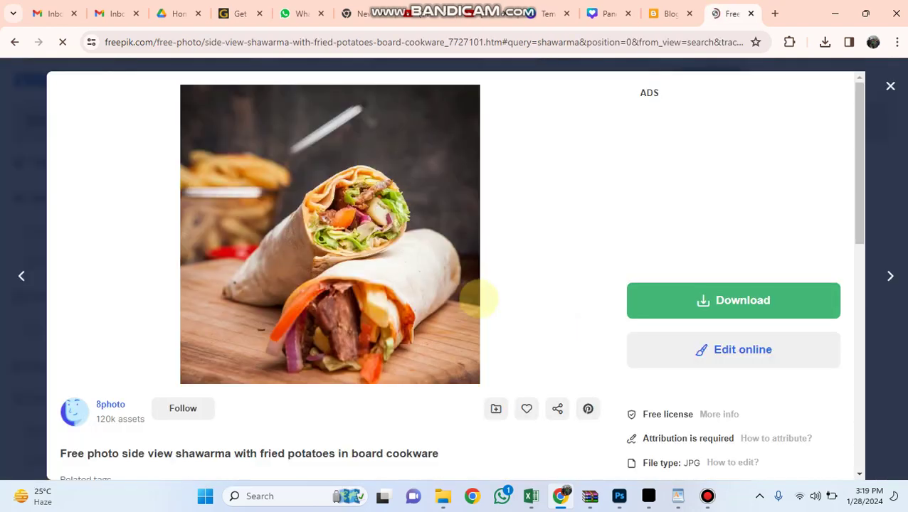
{"action": "left_click", "coordinate": [742, 300]}
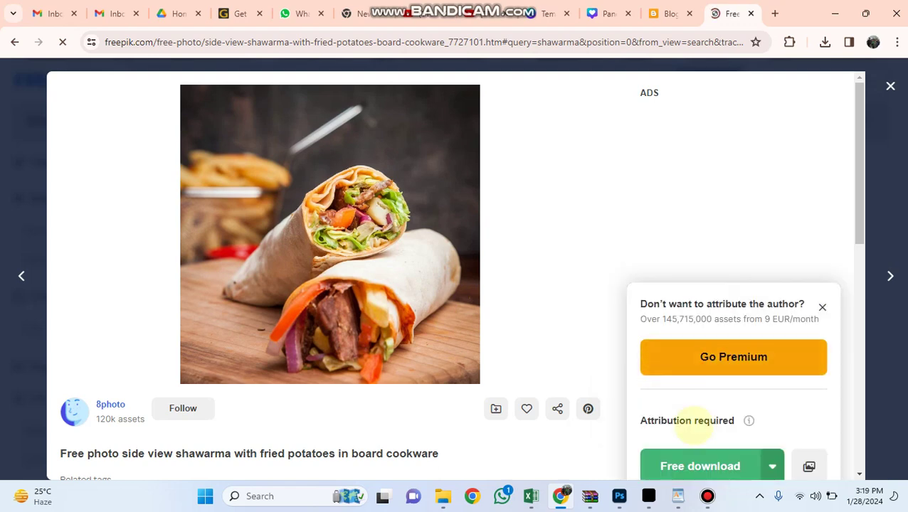
{"action": "scroll", "coordinate": [689, 409], "scroll_direction": "down", "scroll_amount": 1}
{"action": "left_click", "coordinate": [695, 392]}
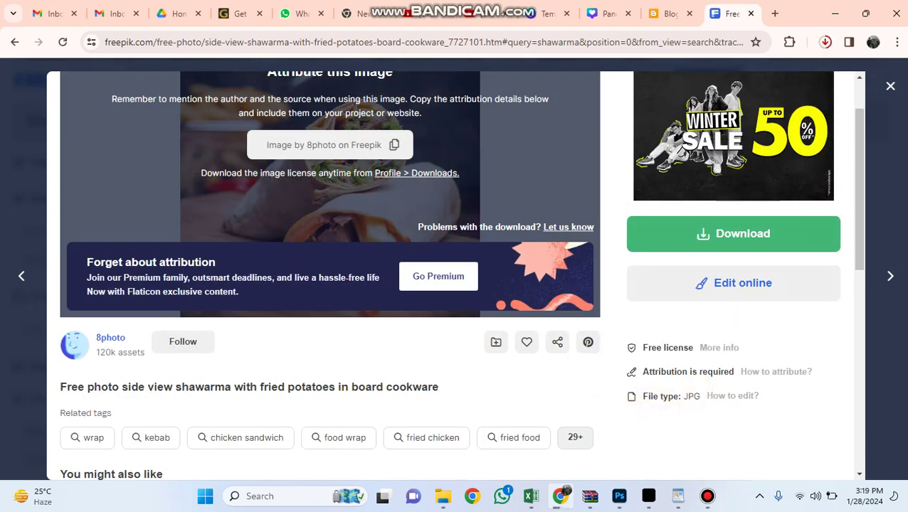
- Resume the failed shawarma photo download in Chrome and return to Blogger
{"action": "left_click", "coordinate": [825, 43]}
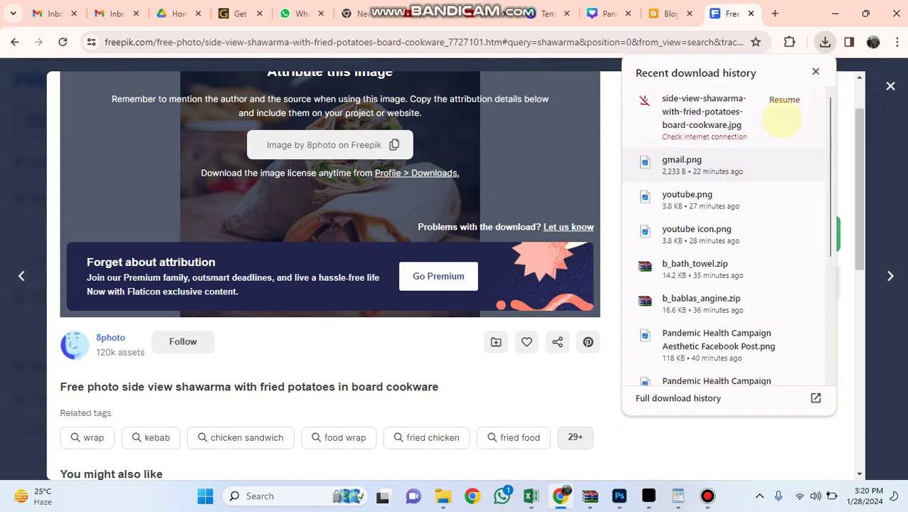
{"action": "left_click", "coordinate": [783, 100]}
{"action": "left_click", "coordinate": [783, 100]}
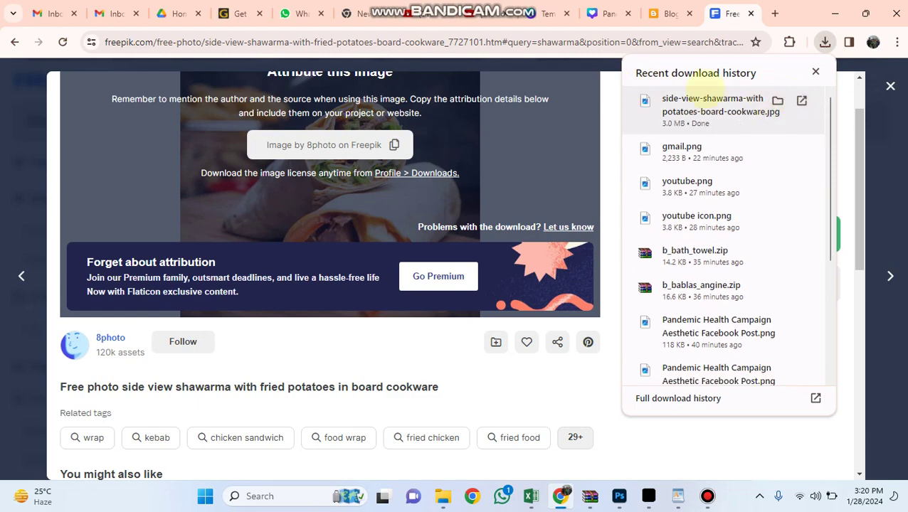
{"action": "left_click", "coordinate": [669, 13]}
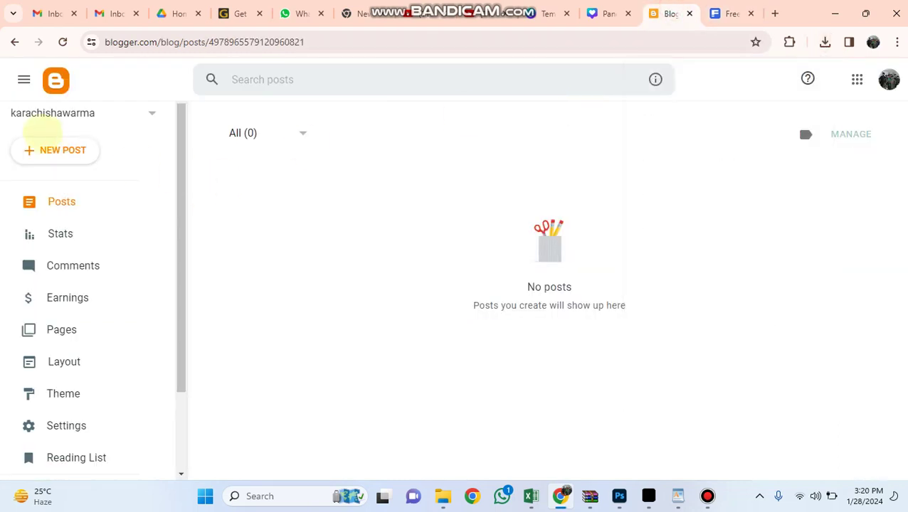
- Start a new post titled 'Chicken Shwarama Sale Rs 200'
{"action": "left_click", "coordinate": [57, 150]}
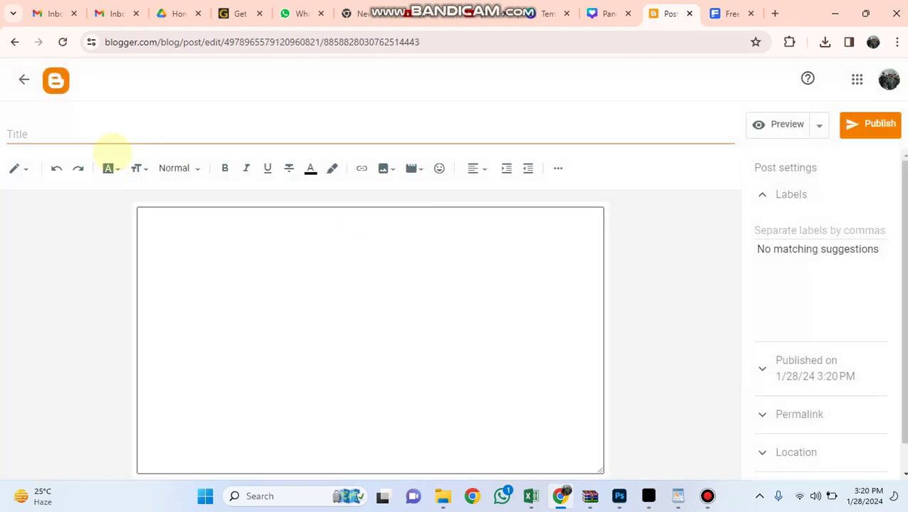
{"action": "left_click", "coordinate": [67, 133]}
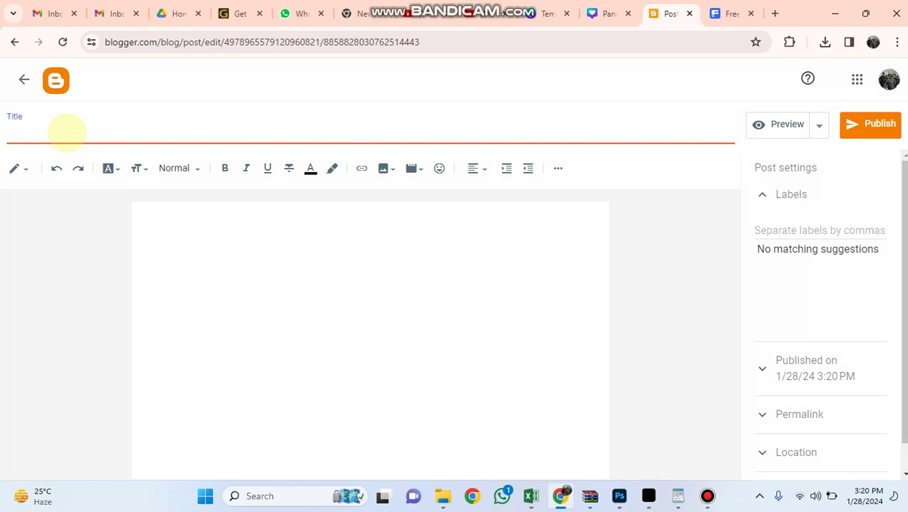
{"action": "type", "text": "Chicke"}
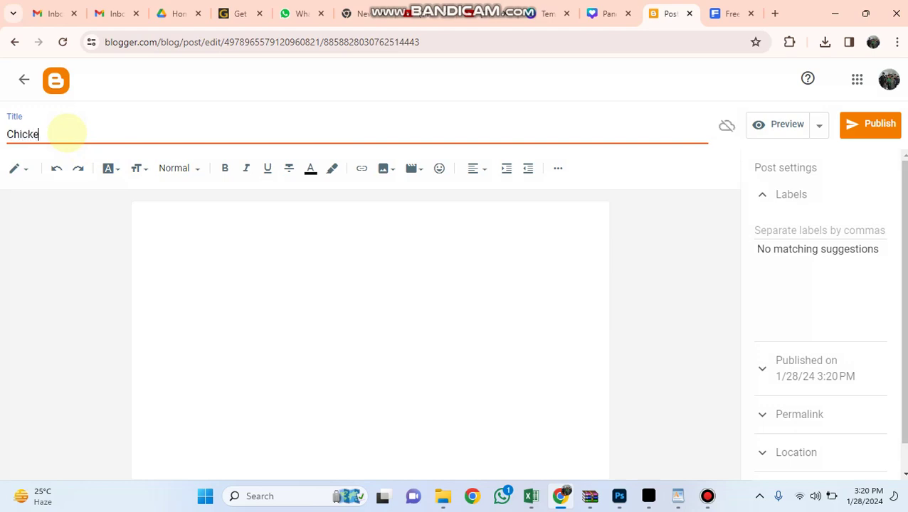
{"action": "type", "text": "n Sh"}
{"action": "type", "text": "warama "}
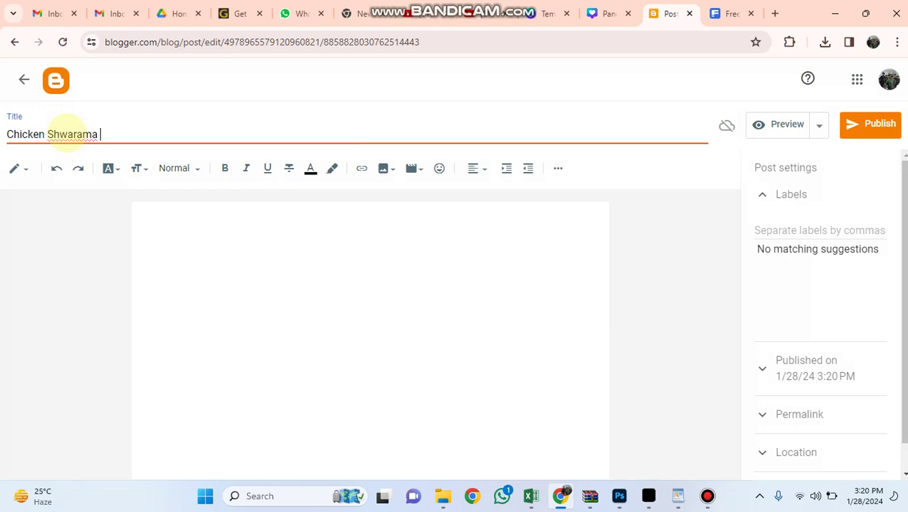
{"action": "type", "text": "Sale Rs"}
{"action": "type", "text": " 200"}
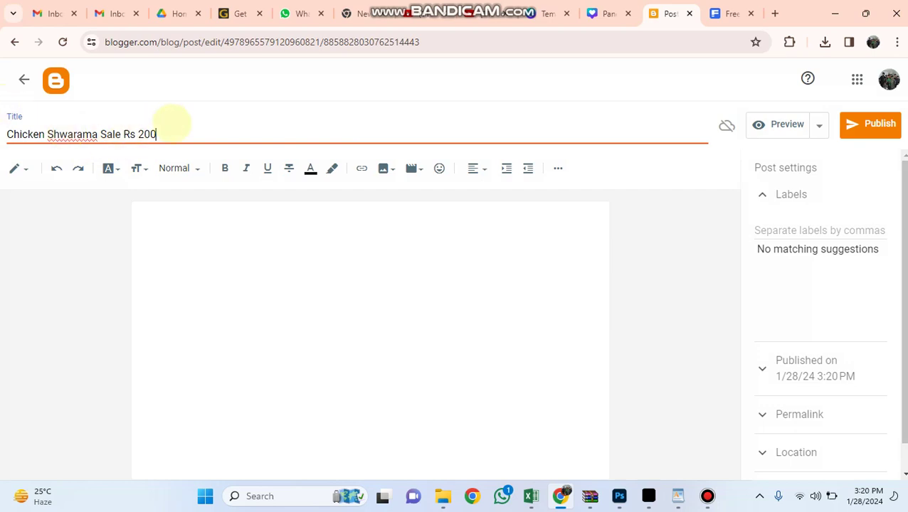
- Copy the title into the post body and format it as a Heading
{"action": "left_click_drag", "start_coordinate": [165, 132], "coordinate": [7, 133]}
{"action": "key", "text": "ctrl+c"}
{"action": "left_click", "coordinate": [185, 234]}
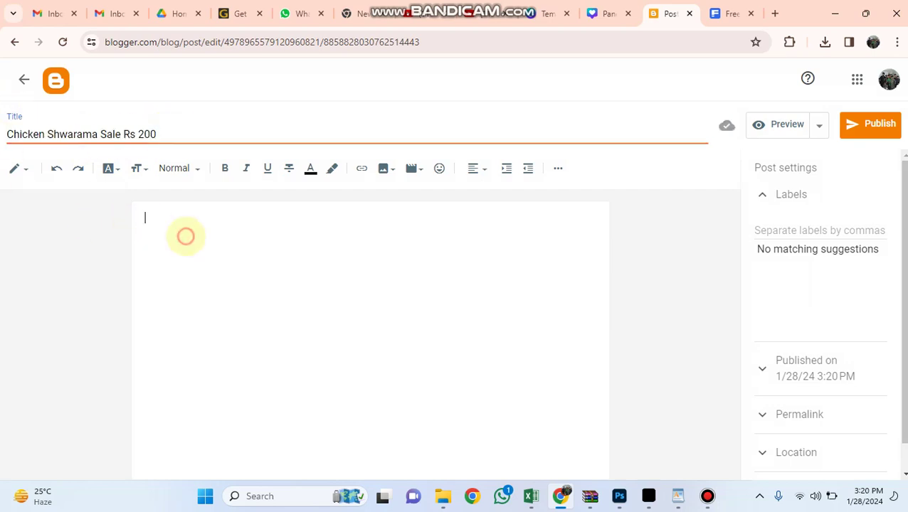
{"action": "key", "text": "ctrl+v"}
{"action": "left_click_drag", "start_coordinate": [285, 219], "coordinate": [135, 218]}
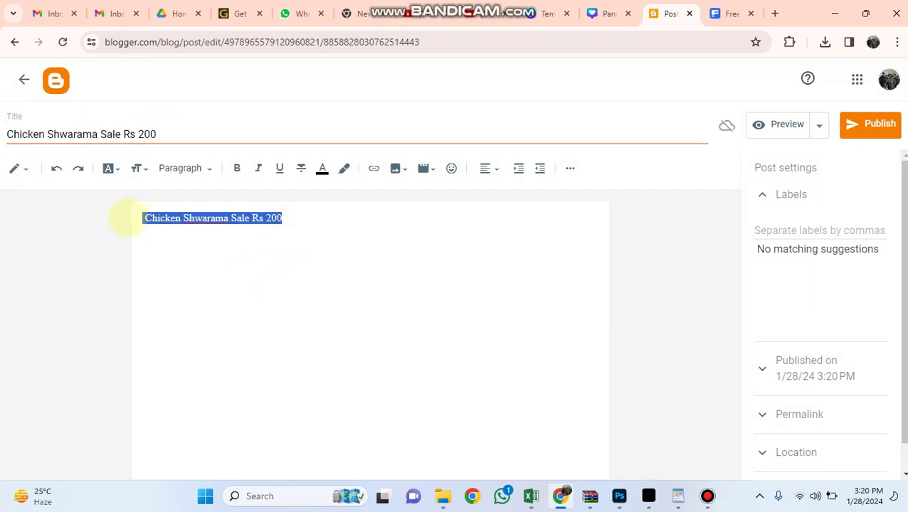
{"action": "left_click", "coordinate": [203, 170]}
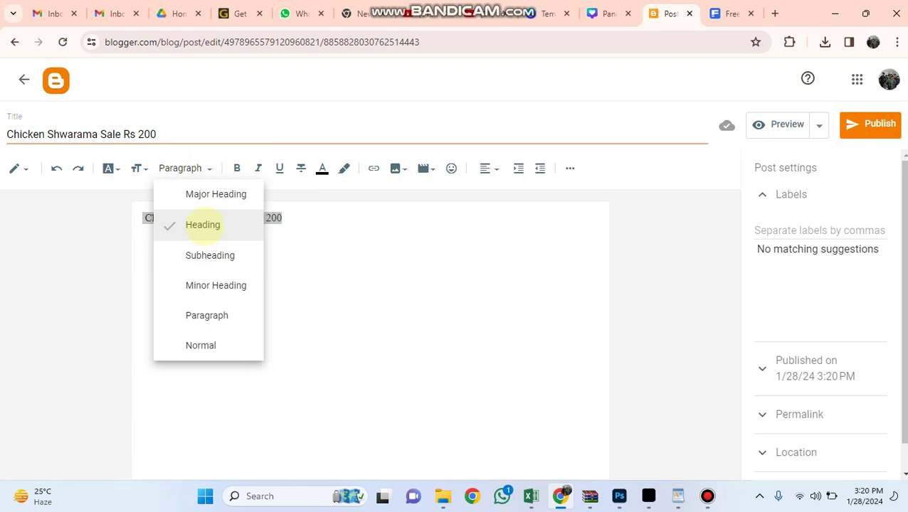
{"action": "left_click", "coordinate": [203, 225]}
- Add the line 'Tasty Sharwma Available in good Price' below the heading
{"action": "left_click", "coordinate": [371, 219]}
{"action": "key", "text": "Return"}
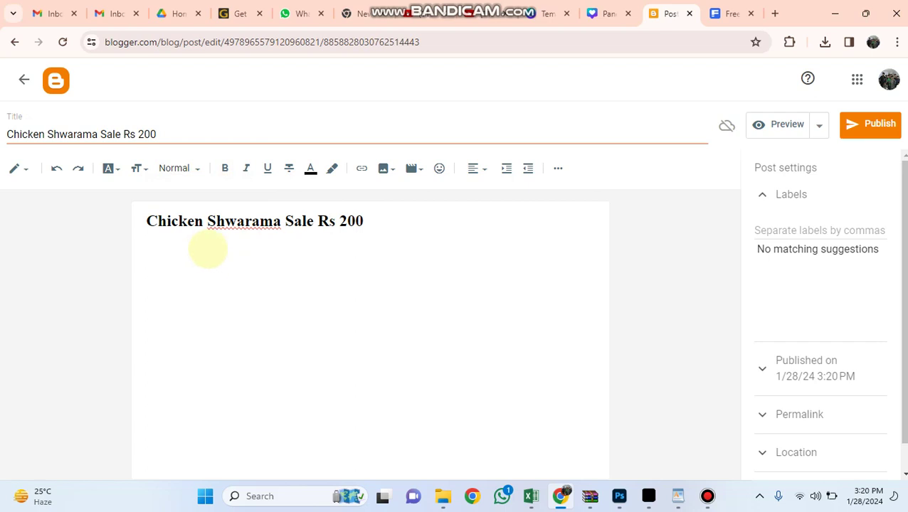
{"action": "type", "text": "Tasty "}
{"action": "type", "text": "Shar"}
{"action": "type", "text": "wma A"}
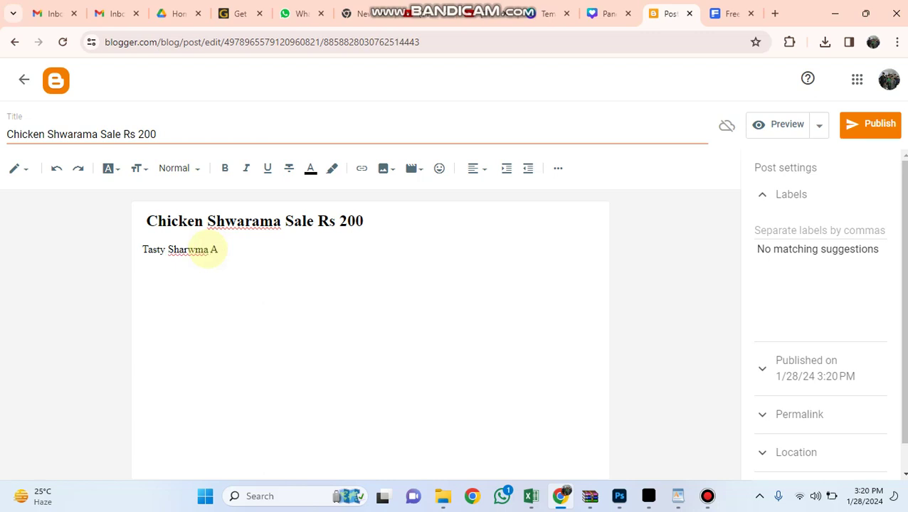
{"action": "type", "text": "vailable"}
{"action": "type", "text": " in good "}
{"action": "type", "text": "Price"}
{"action": "key", "text": "Return"}
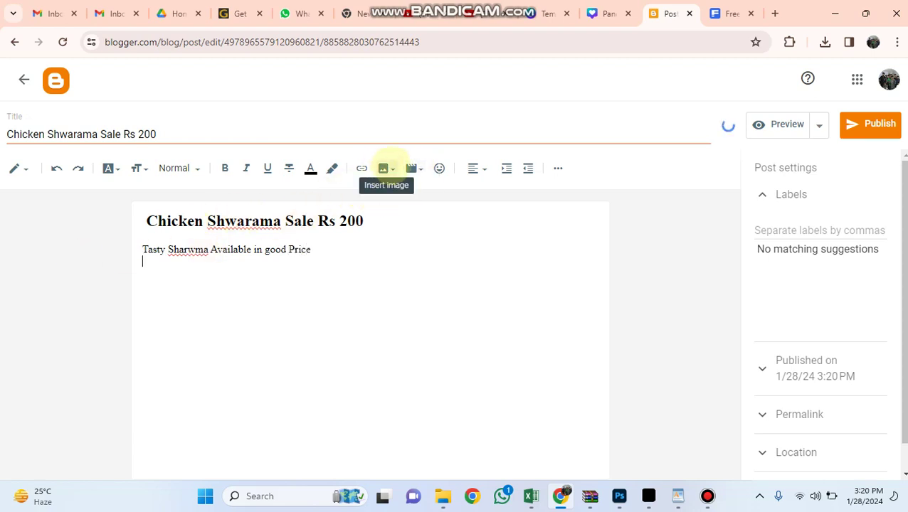
- Upload the side-view shawarma photo from Downloads into the post, then publish it
{"action": "left_click", "coordinate": [388, 165]}
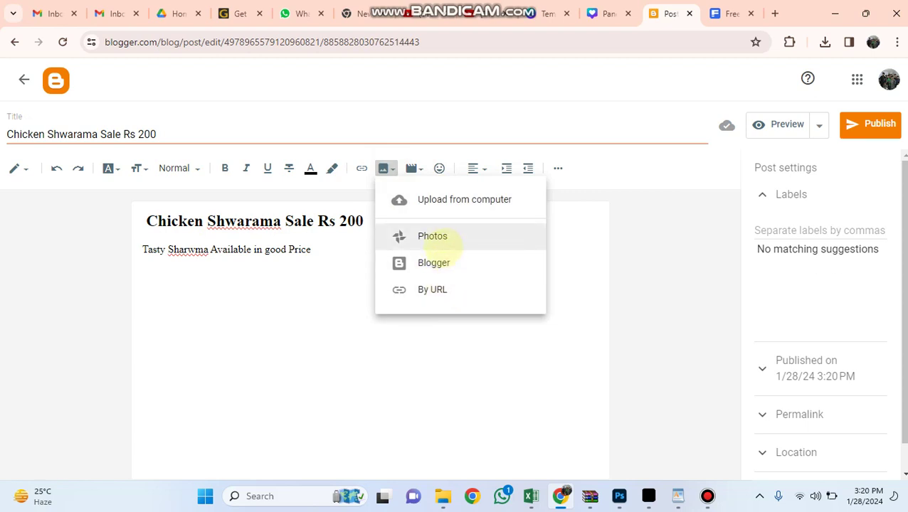
{"action": "left_click", "coordinate": [438, 199]}
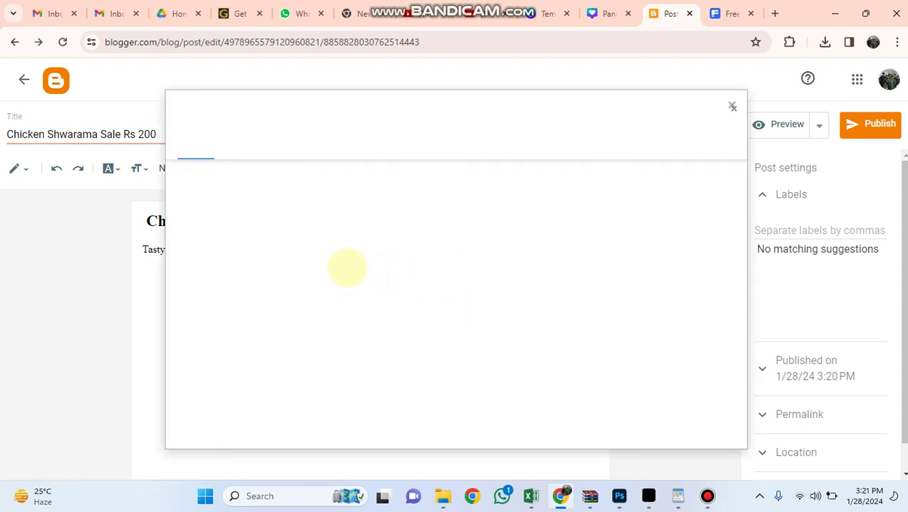
{"action": "left_click", "coordinate": [212, 179]}
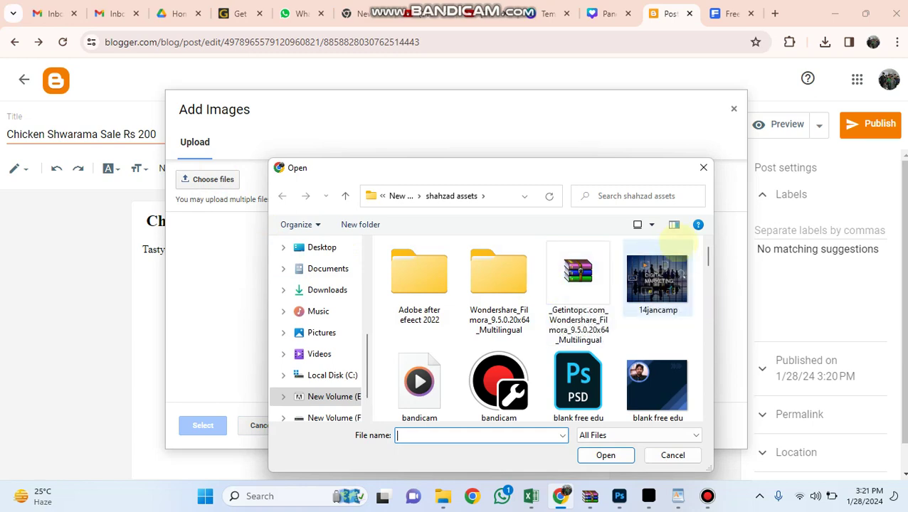
{"action": "mouse_move", "coordinate": [709, 254]}
{"action": "left_mouse_down"}
{"action": "mouse_move", "coordinate": [708, 279]}
{"action": "mouse_move", "coordinate": [708, 242]}
{"action": "left_mouse_up"}
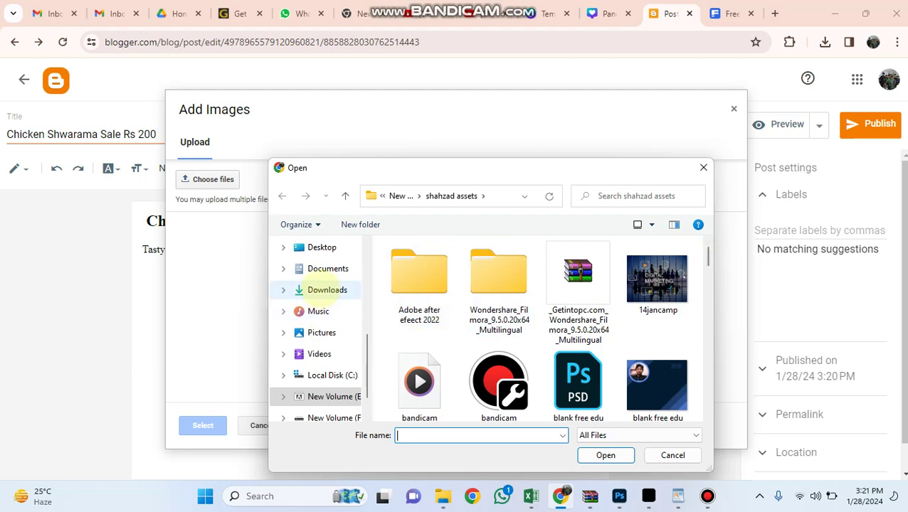
{"action": "left_click", "coordinate": [328, 290]}
{"action": "left_click", "coordinate": [414, 299]}
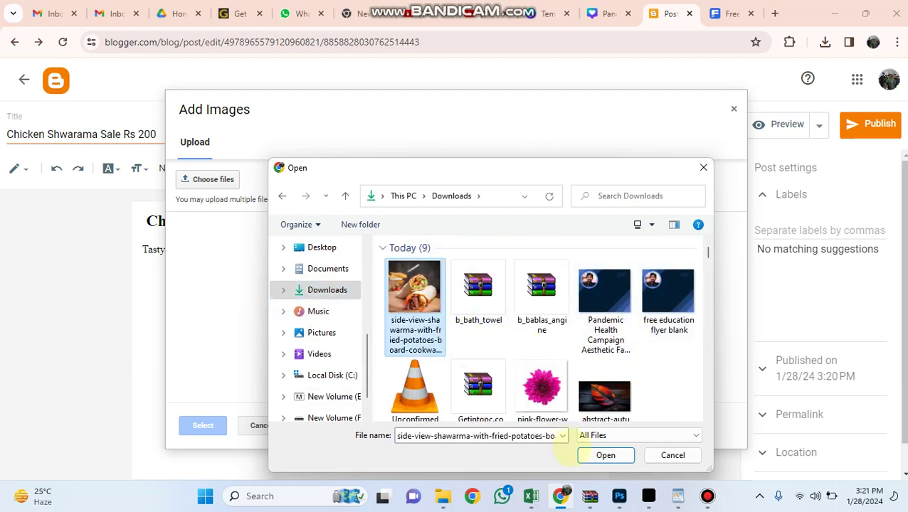
{"action": "left_click", "coordinate": [605, 455]}
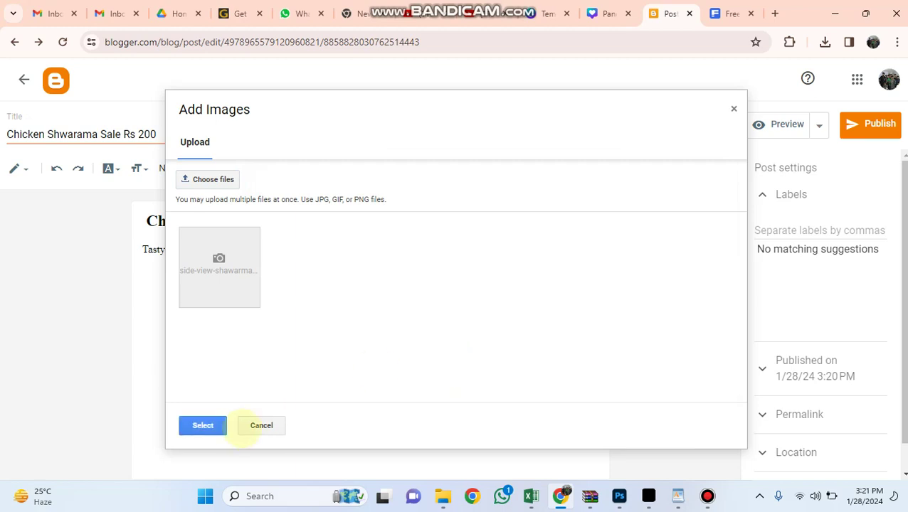
{"action": "left_click", "coordinate": [203, 425]}
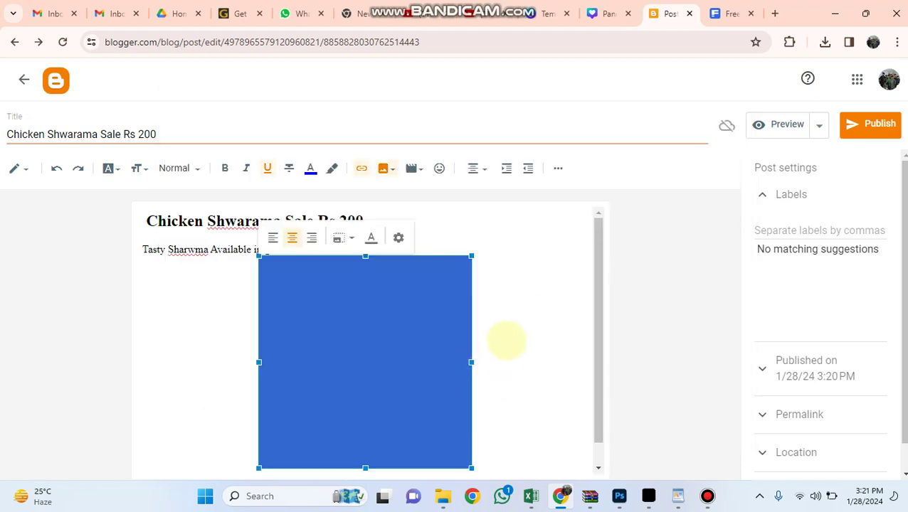
{"action": "left_click", "coordinate": [559, 331]}
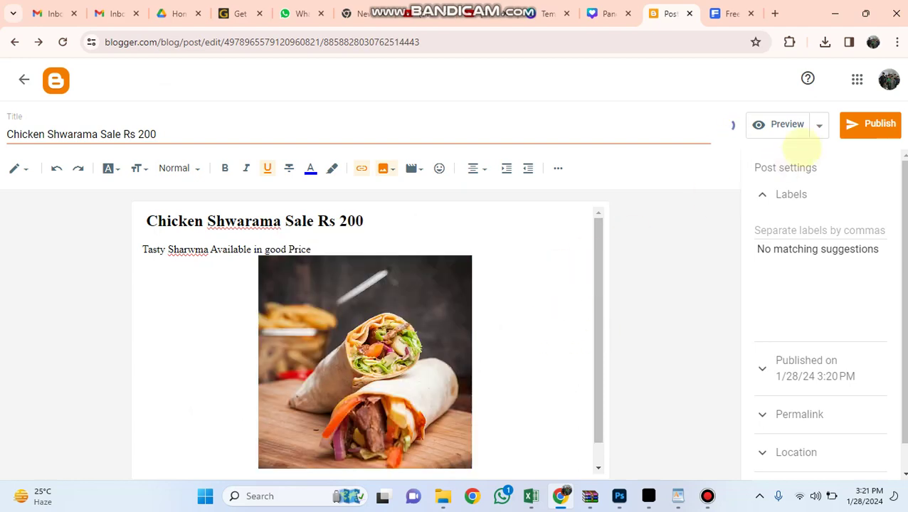
{"action": "left_click", "coordinate": [872, 124]}
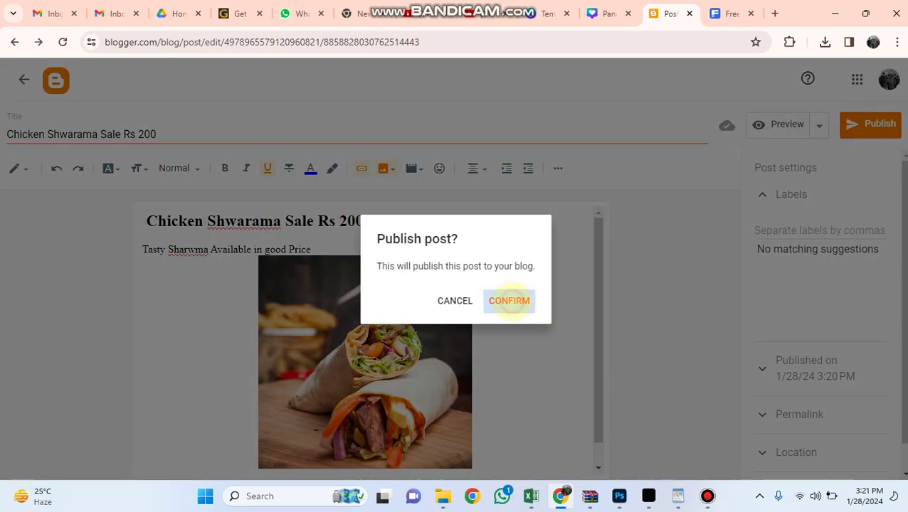
- Confirm publishing Chicken Shwarama Sale Rs 200 and view the live karachishawarma blog
{"action": "left_click", "coordinate": [510, 301]}
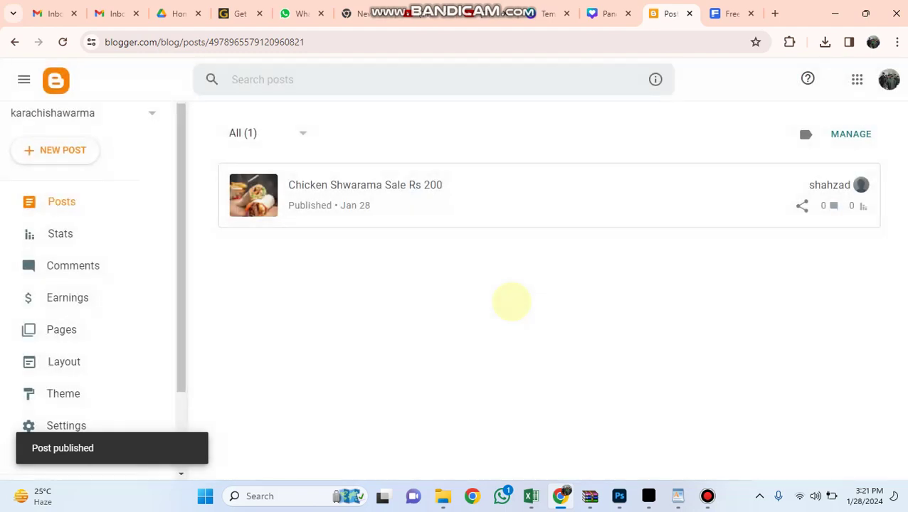
{"action": "mouse_move", "coordinate": [180, 251]}
{"action": "left_mouse_down"}
{"action": "mouse_move", "coordinate": [196, 341]}
{"action": "mouse_move", "coordinate": [55, 430]}
{"action": "left_mouse_up"}
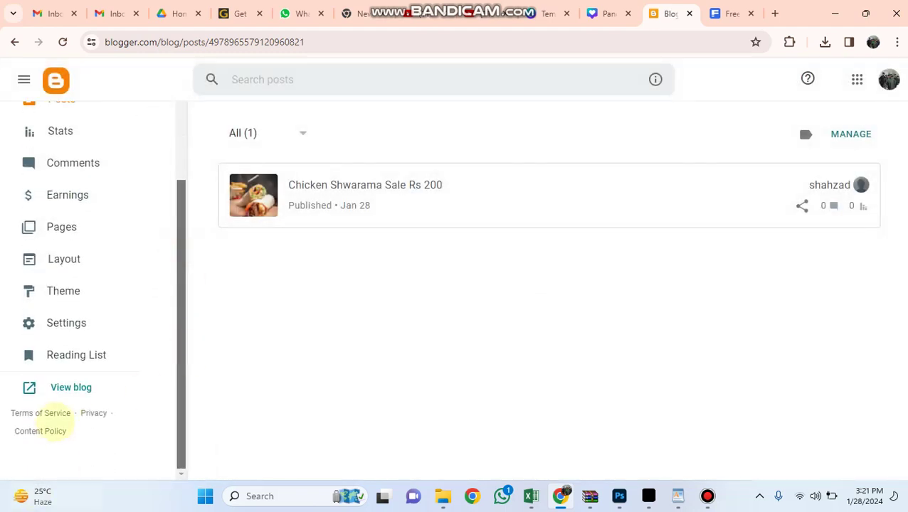
{"action": "left_click", "coordinate": [71, 387]}
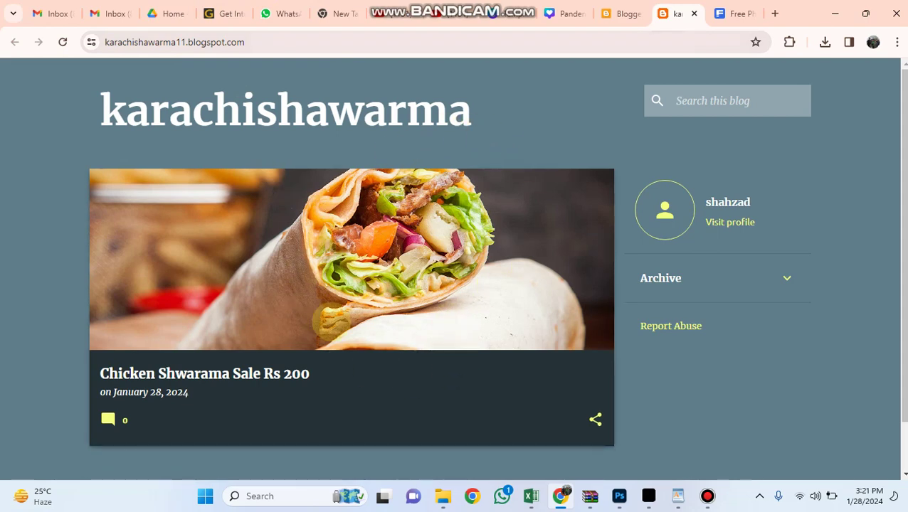
- Check the Chicken Shwarama Sale Rs 200 post on the live blog, then return to the dashboard
{"action": "left_click", "coordinate": [206, 374]}
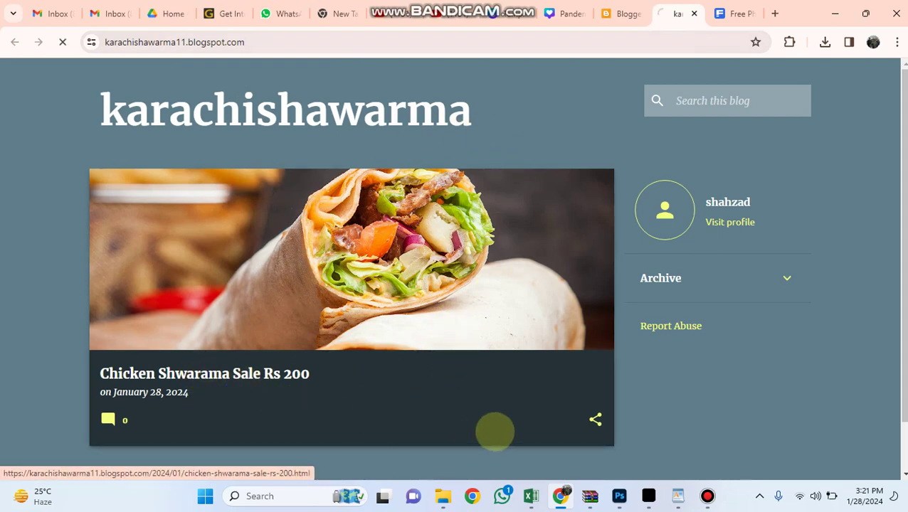
{"action": "scroll", "coordinate": [377, 429], "scroll_direction": "down", "scroll_amount": 3}
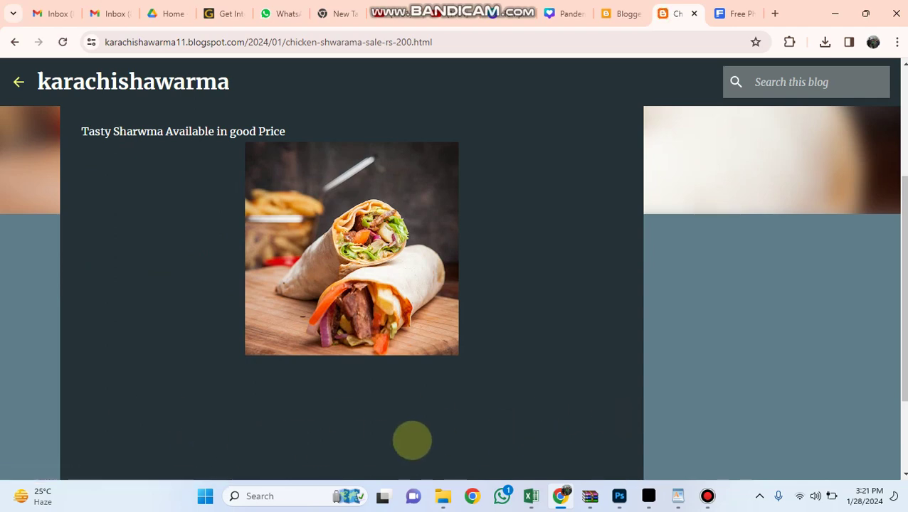
{"action": "scroll", "coordinate": [415, 438], "scroll_direction": "up", "scroll_amount": 3}
{"action": "left_click", "coordinate": [19, 82]}
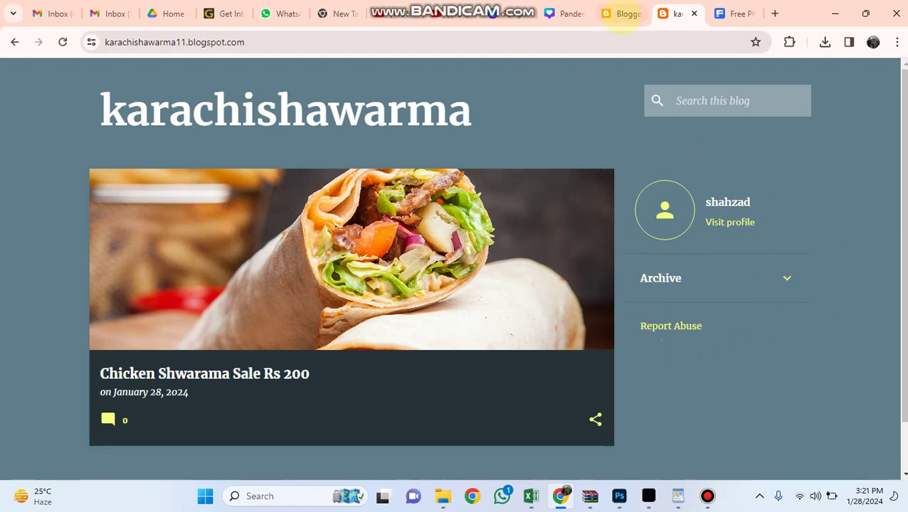
{"action": "left_click", "coordinate": [613, 14]}
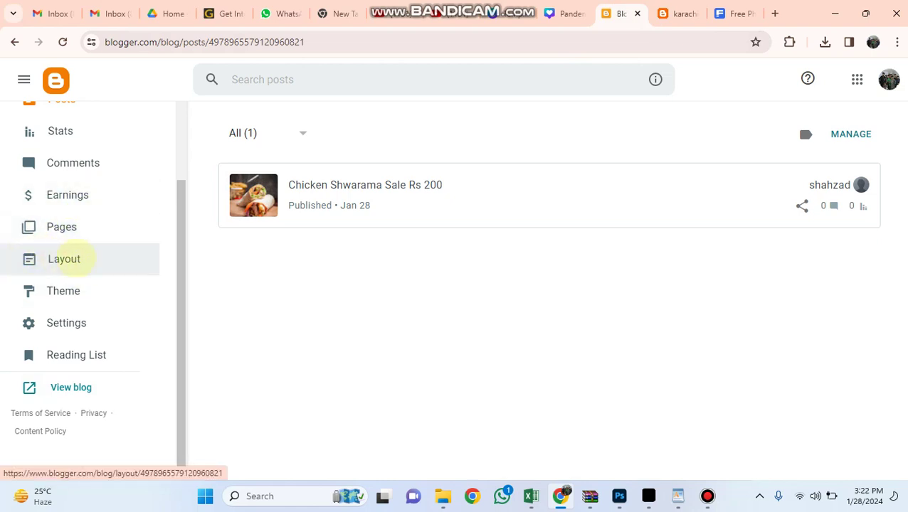
- Create a new page titled About Us with About Us pasted as its first body line, then open a new tab
{"action": "left_click", "coordinate": [63, 228]}
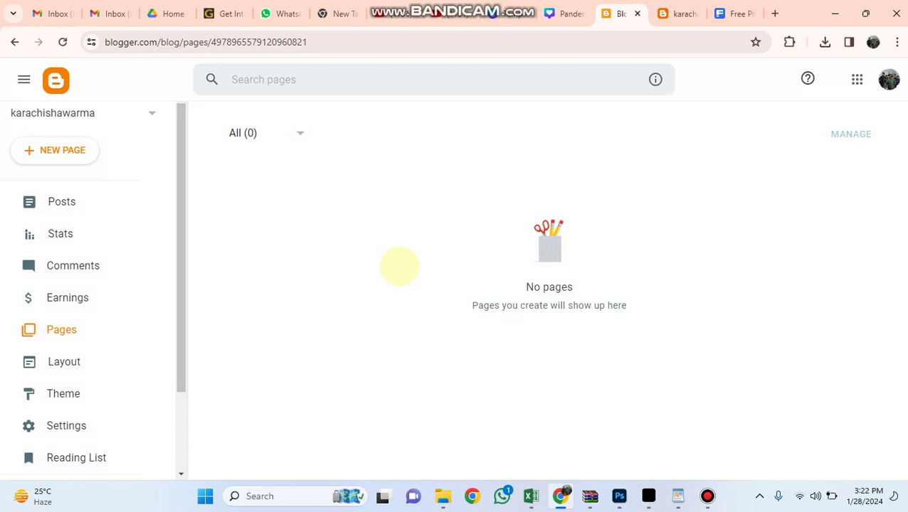
{"action": "left_click", "coordinate": [50, 149]}
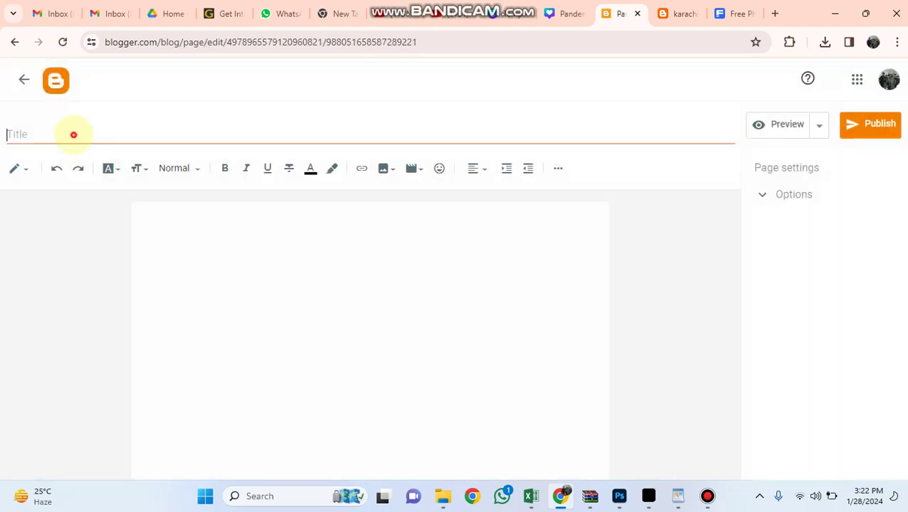
{"action": "left_click", "coordinate": [73, 135]}
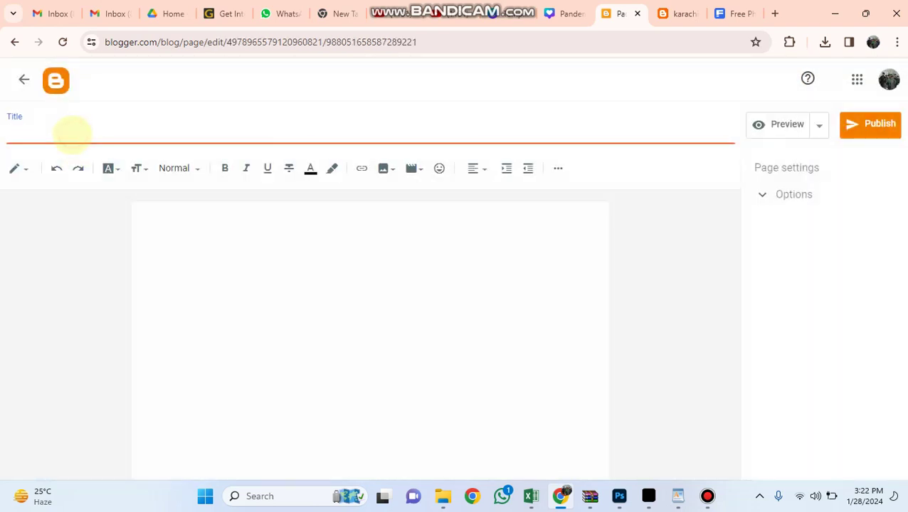
{"action": "type", "text": "About Us"}
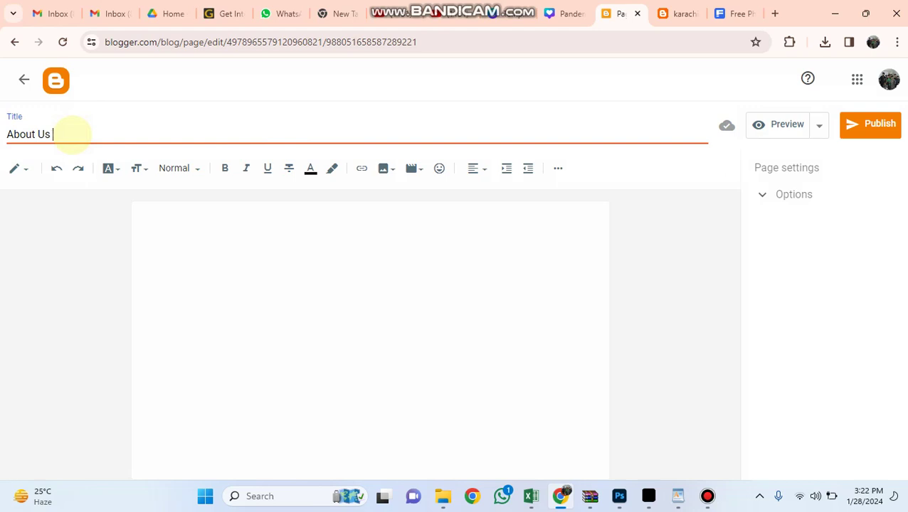
{"action": "left_click", "coordinate": [199, 245]}
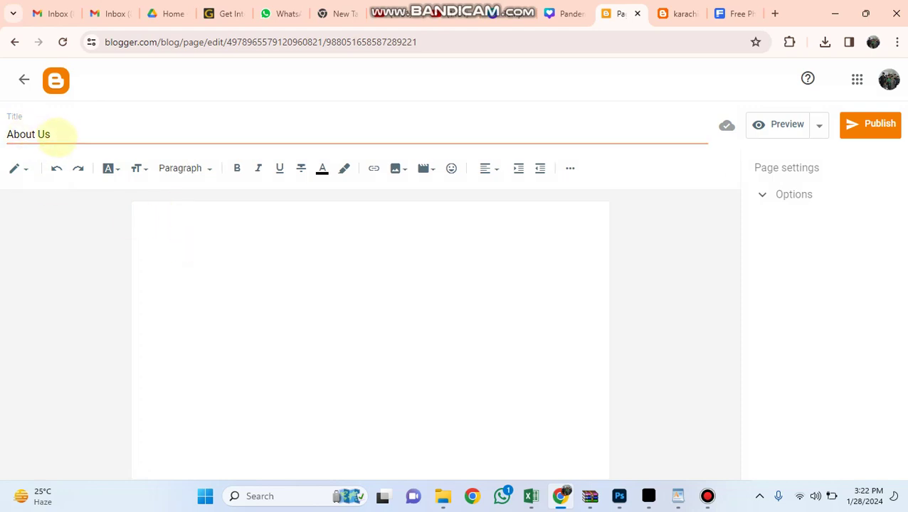
{"action": "left_click_drag", "start_coordinate": [59, 136], "coordinate": [8, 137]}
{"action": "key", "text": "ctrl+c"}
{"action": "left_click", "coordinate": [198, 239]}
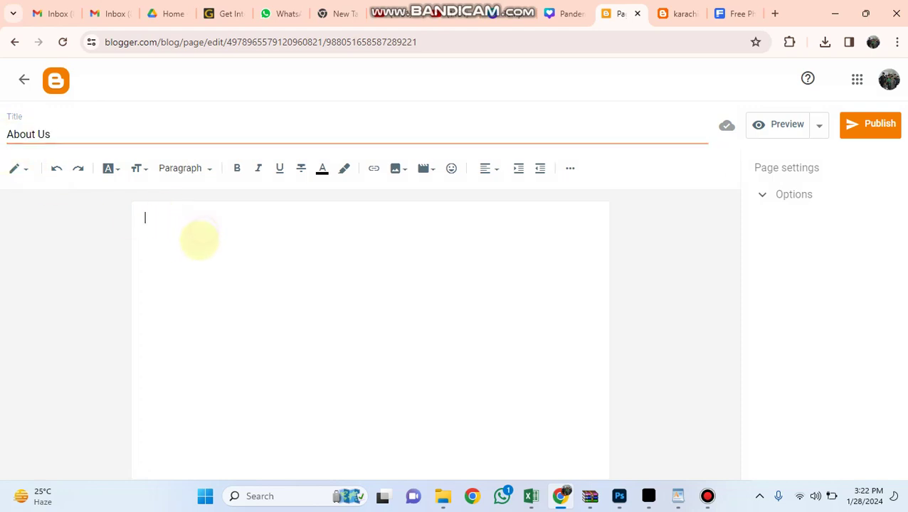
{"action": "key", "text": "ctrl+v"}
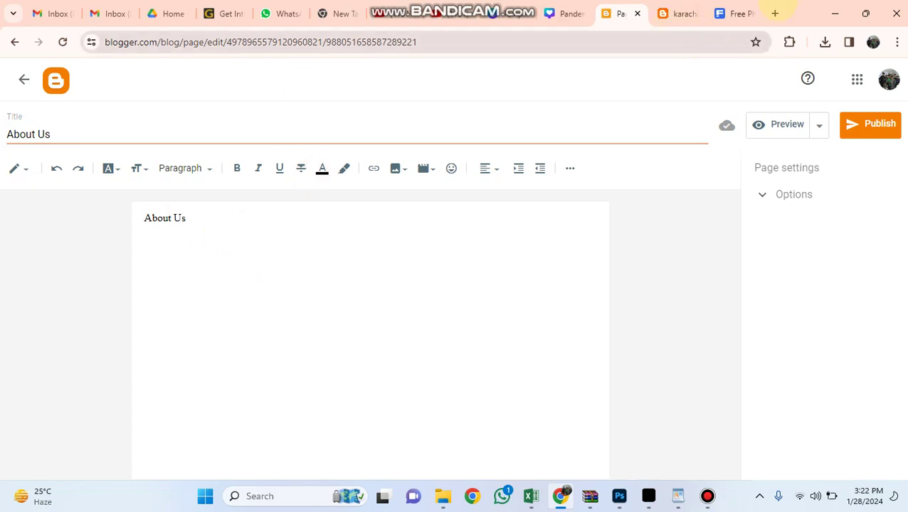
{"action": "key", "text": "ctrl+t"}
- Search the web for ChatGPT and open the ChatGPT website
{"action": "type", "text": "c"}
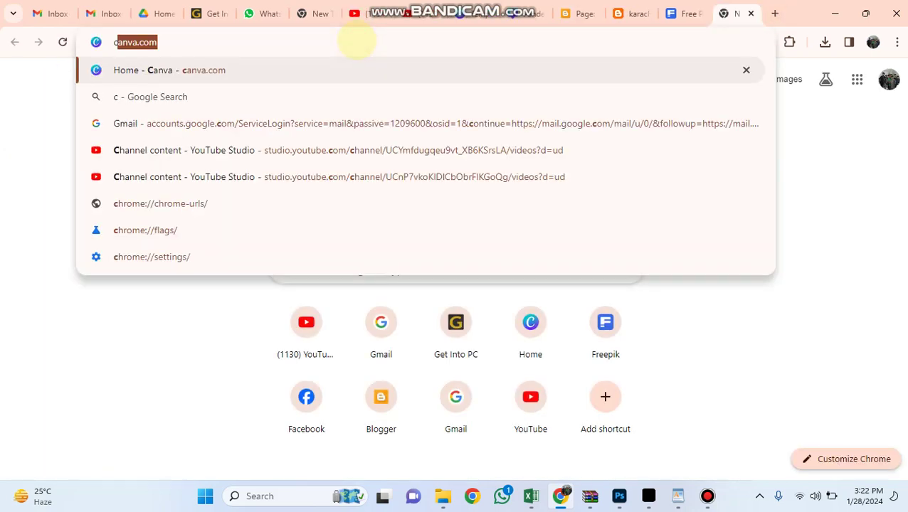
{"action": "type", "text": "hat g"}
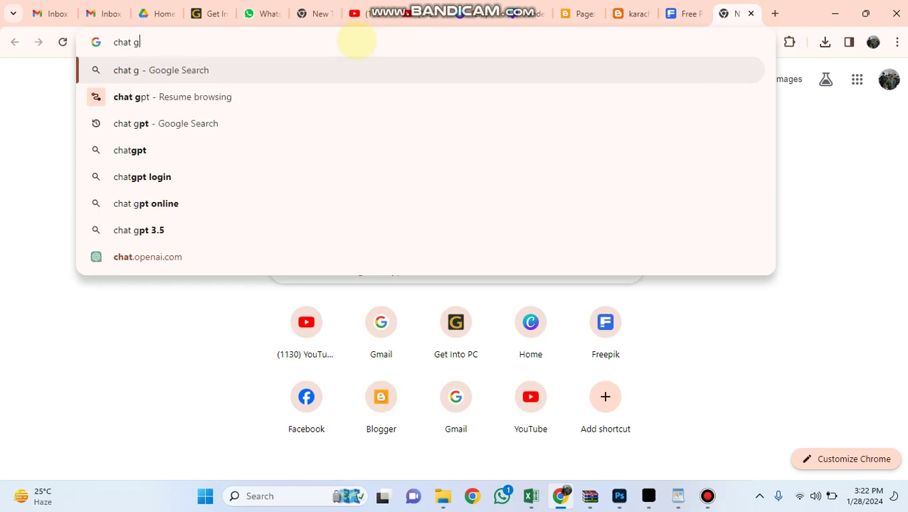
{"action": "type", "text": "pt"}
{"action": "key", "text": "Return"}
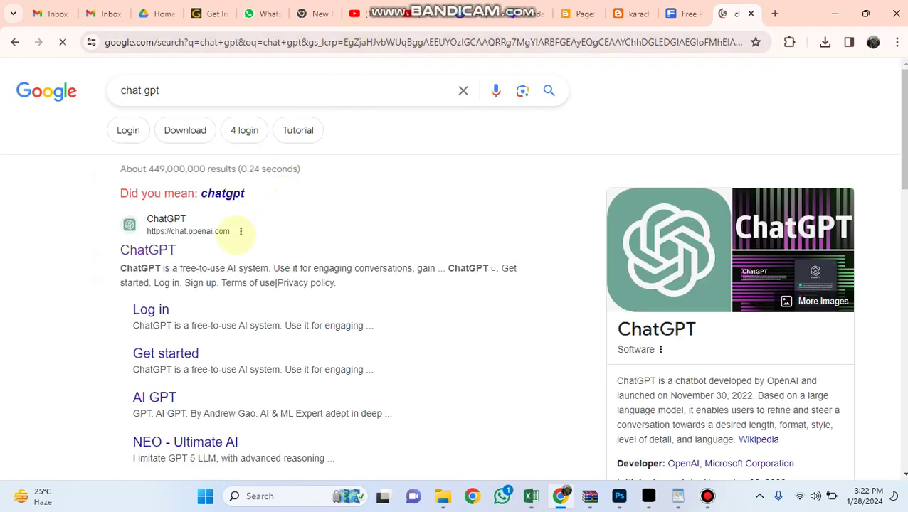
{"action": "left_click", "coordinate": [378, 249]}
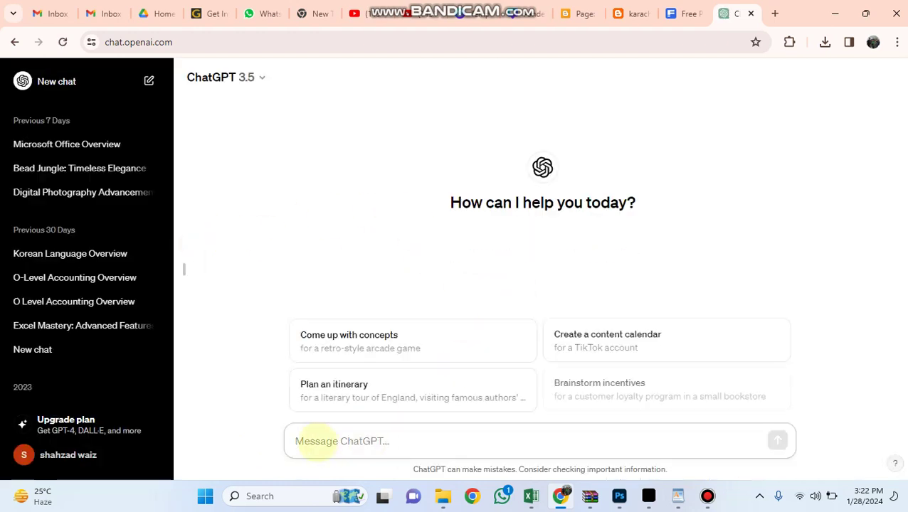
- Send ChatGPT the prompt 'About us of food company' and select its reply
{"action": "type", "text": "s"}
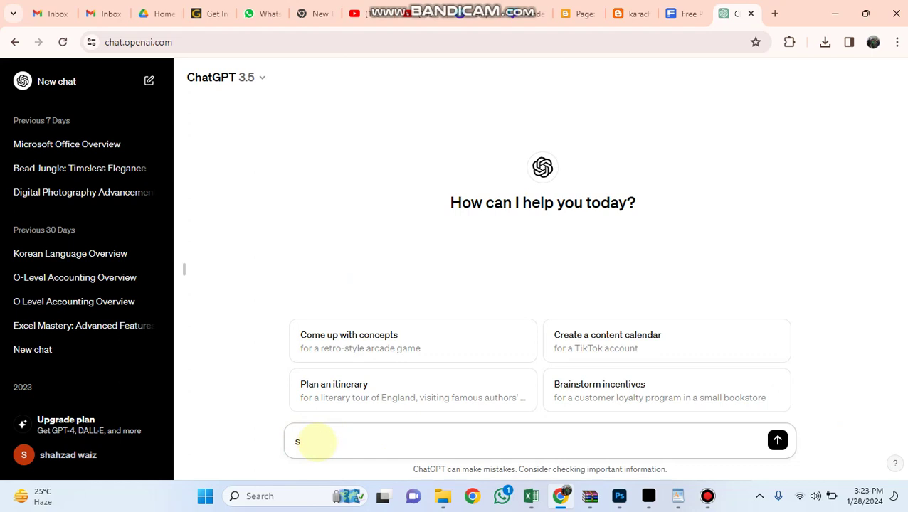
{"action": "key", "text": "BackSpace"}
{"action": "type", "text": "About us of food company"}
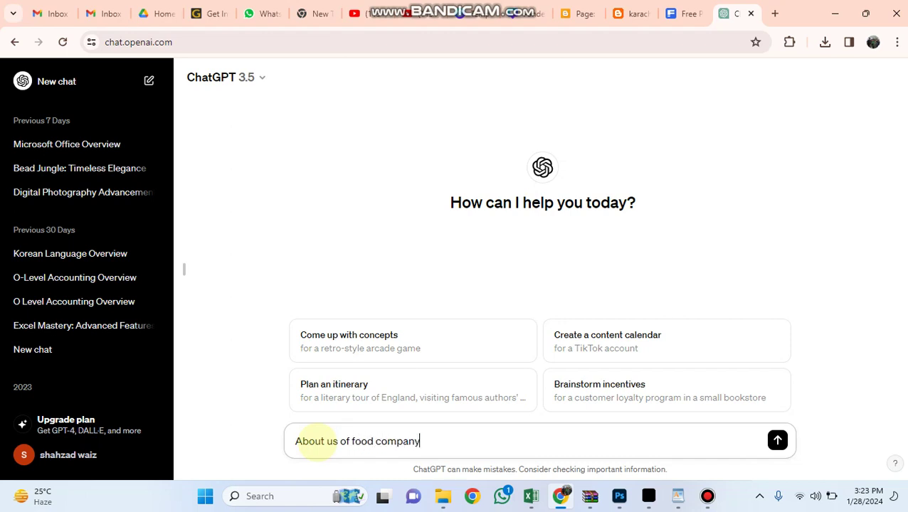
{"action": "key", "text": "Return"}
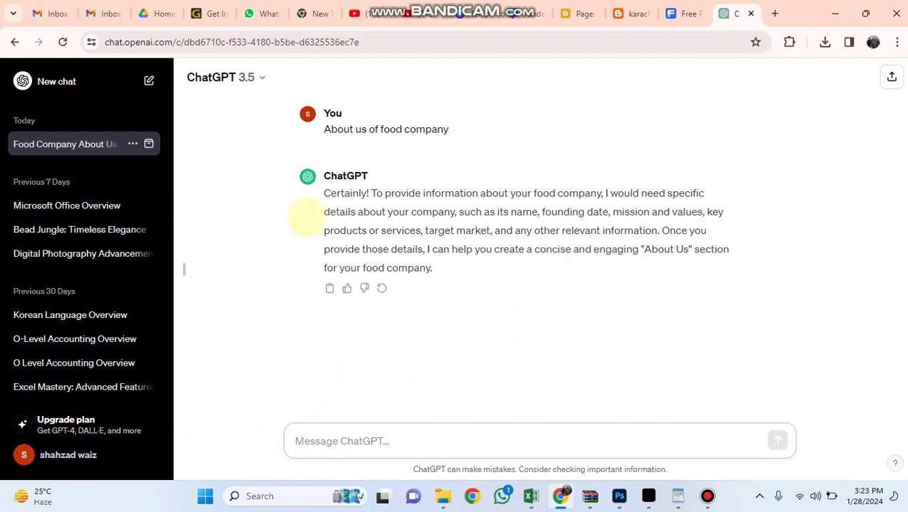
{"action": "left_click_drag", "start_coordinate": [321, 191], "coordinate": [484, 265]}
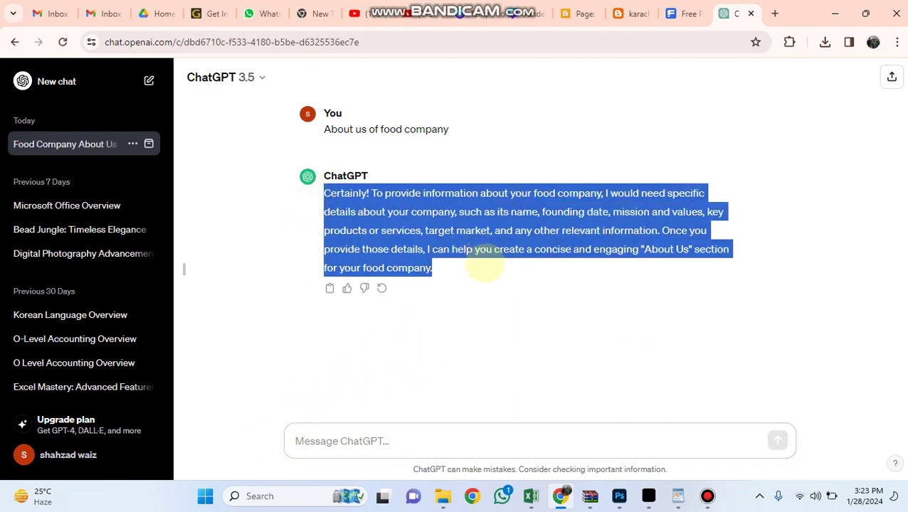
- In a new tab, search for 'free article spinner' and open the Free AI Article Spinner site
{"action": "left_click", "coordinate": [775, 13]}
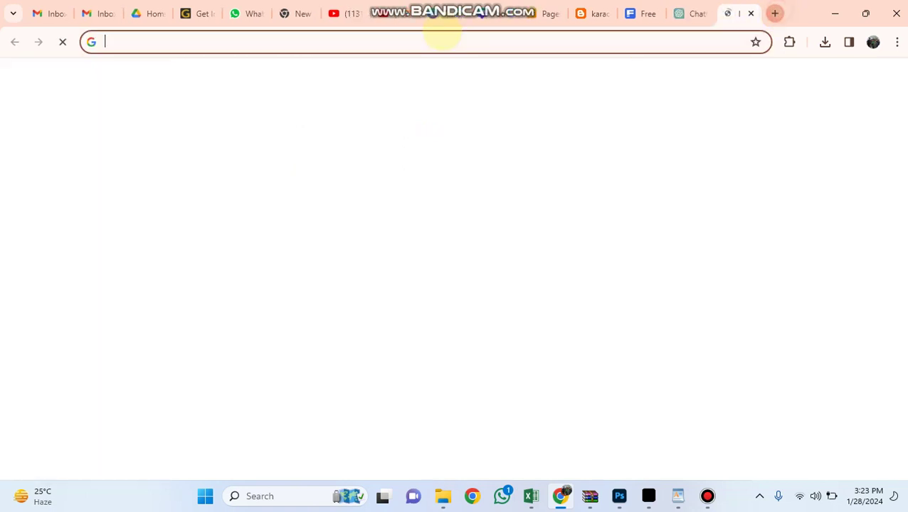
{"action": "left_click", "coordinate": [425, 42]}
{"action": "type", "text": "free"}
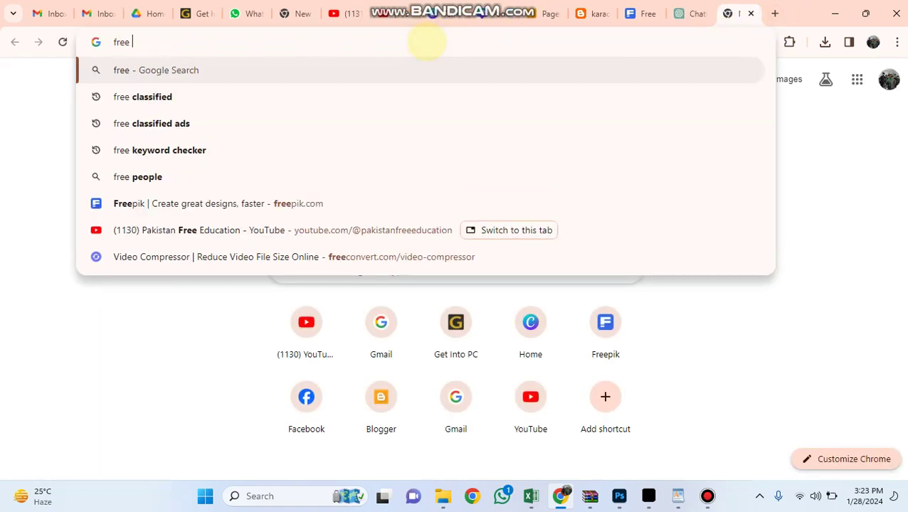
{"action": "type", "text": " articl"}
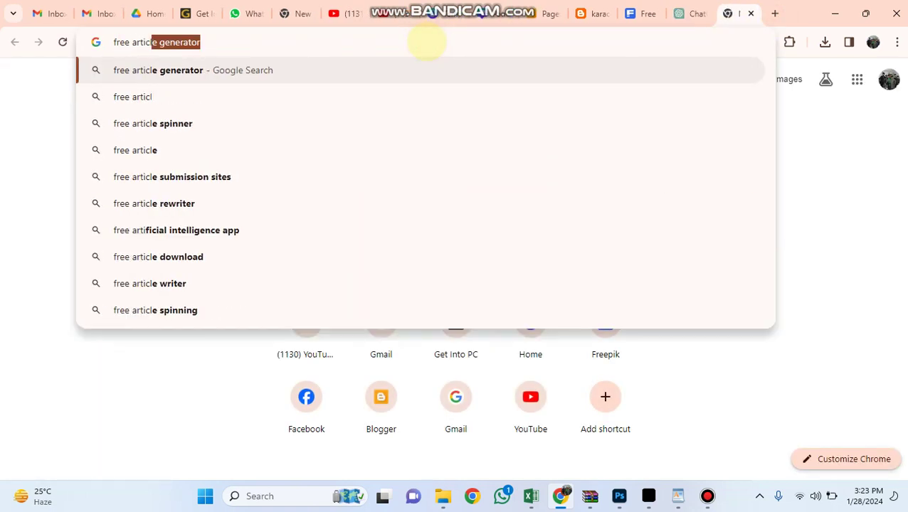
{"action": "type", "text": "e s"}
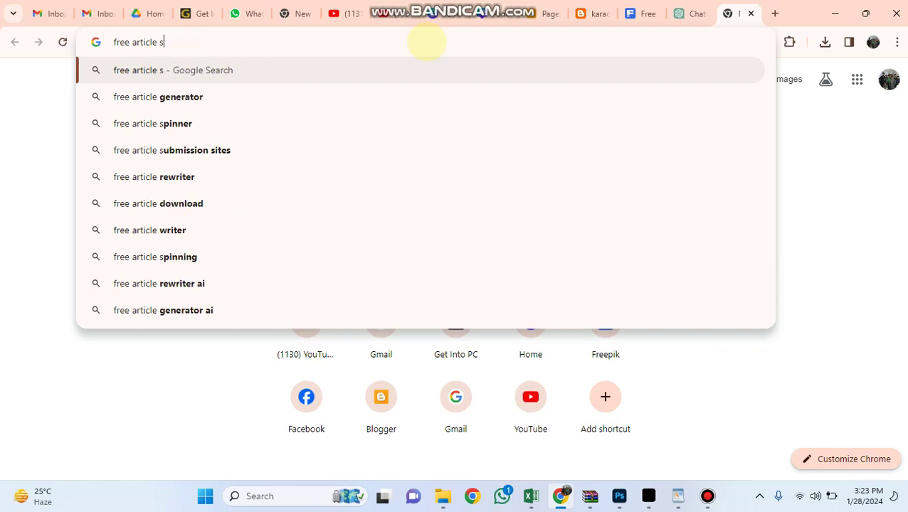
{"action": "type", "text": "pinne"}
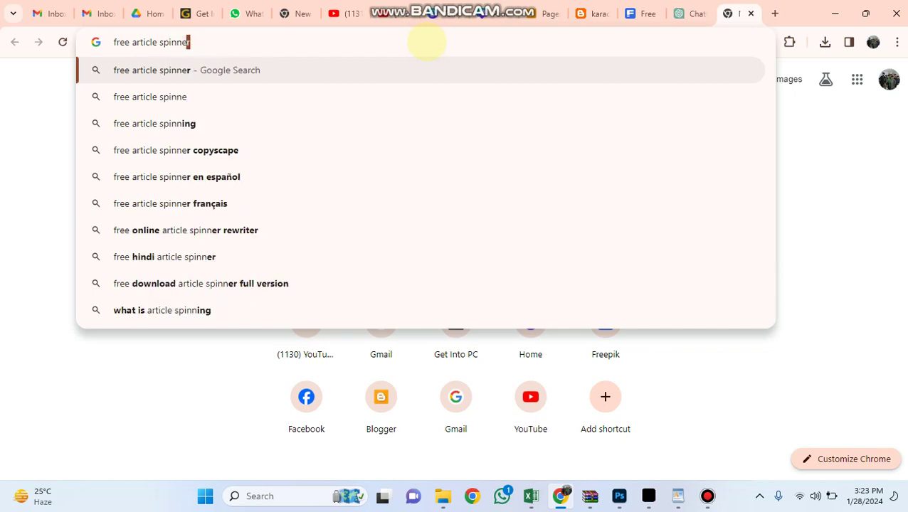
{"action": "type", "text": "r"}
{"action": "key", "text": "Return"}
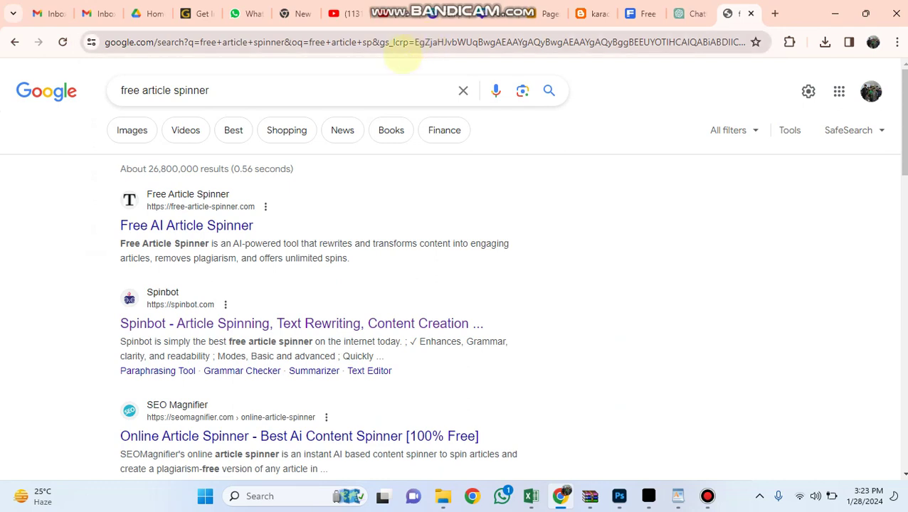
{"action": "left_click", "coordinate": [173, 225]}
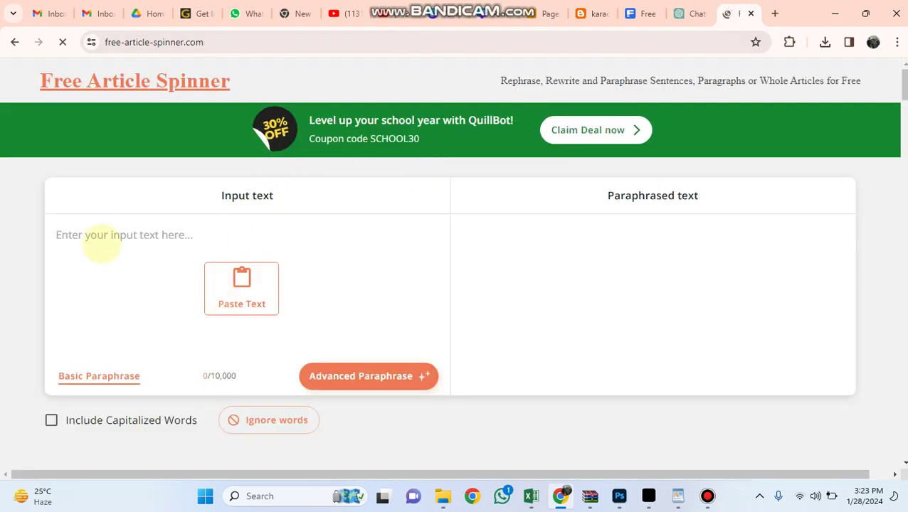
- Paste the ChatGPT reply, paraphrase it into the 'Surely!' version, and copy the result
{"action": "left_click", "coordinate": [104, 235]}
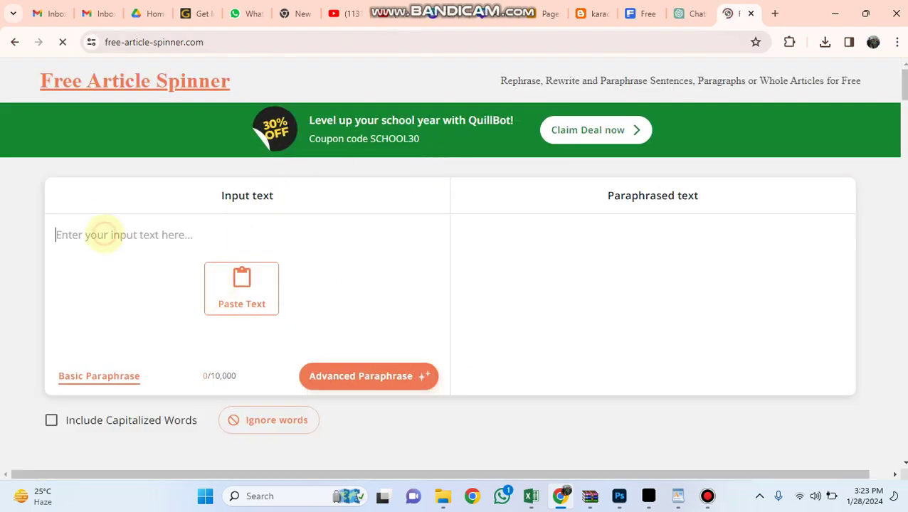
{"action": "key", "text": "ctrl+v"}
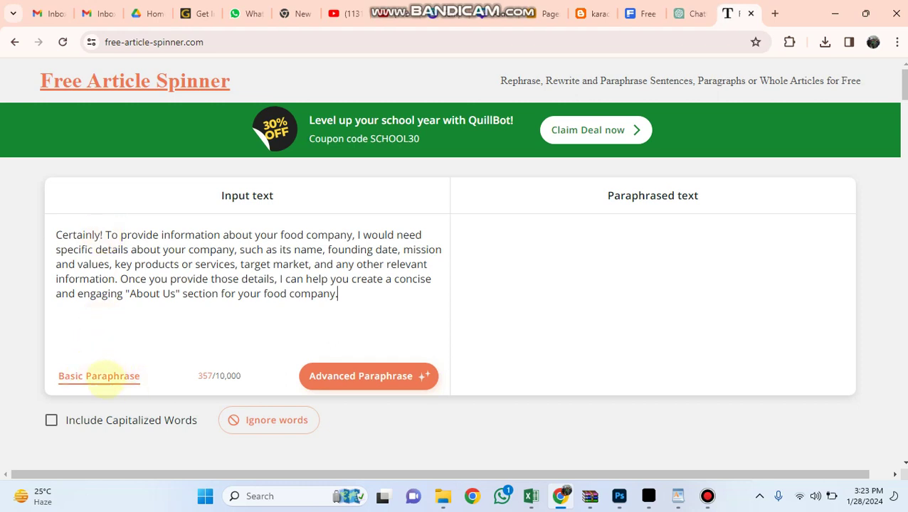
{"action": "left_click", "coordinate": [97, 375]}
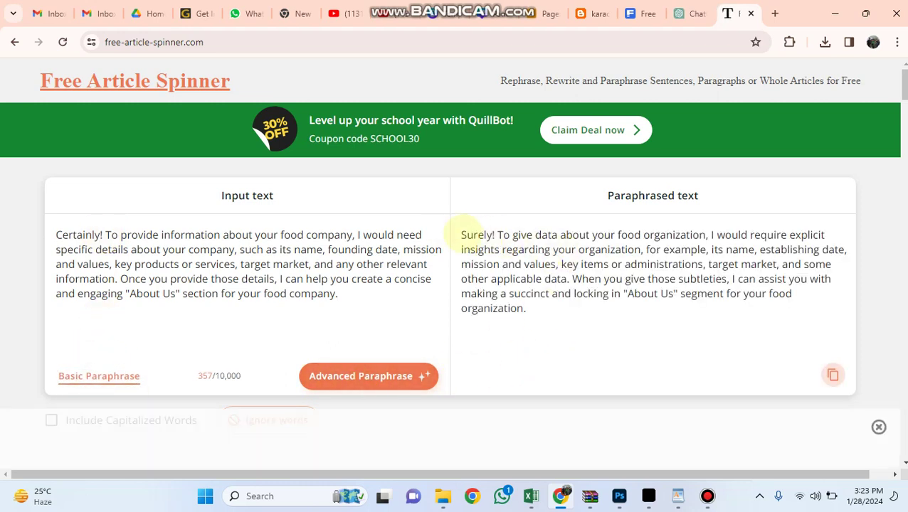
{"action": "left_click", "coordinate": [461, 235]}
{"action": "key", "text": "ctrl+a"}
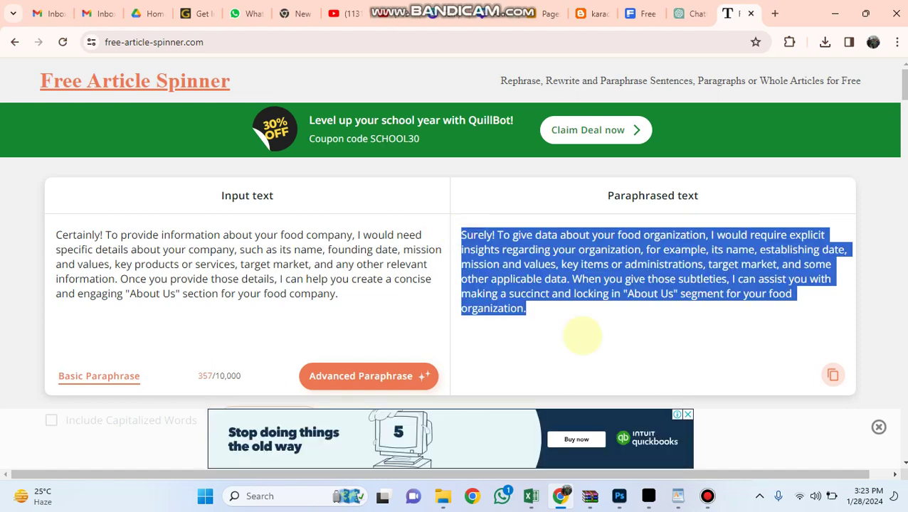
{"action": "key", "text": "ctrl+c"}
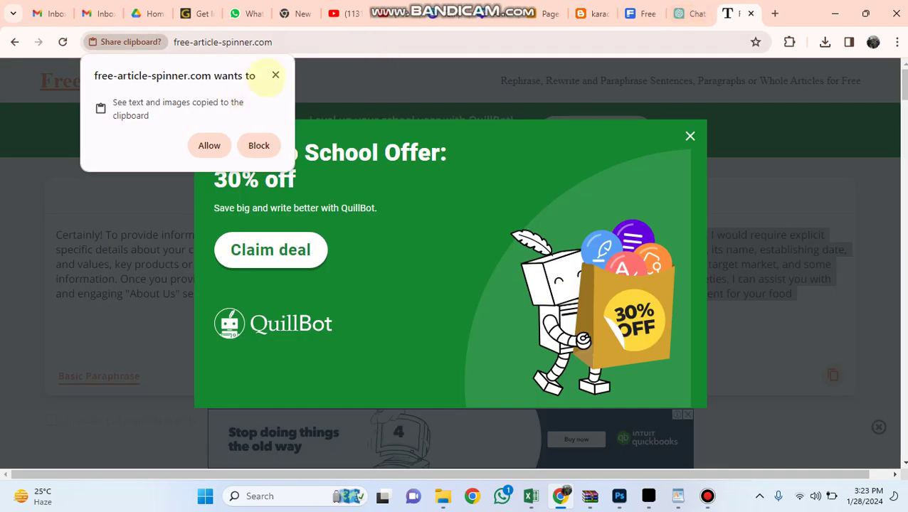
{"action": "left_click", "coordinate": [689, 136]}
{"action": "left_click", "coordinate": [691, 13]}
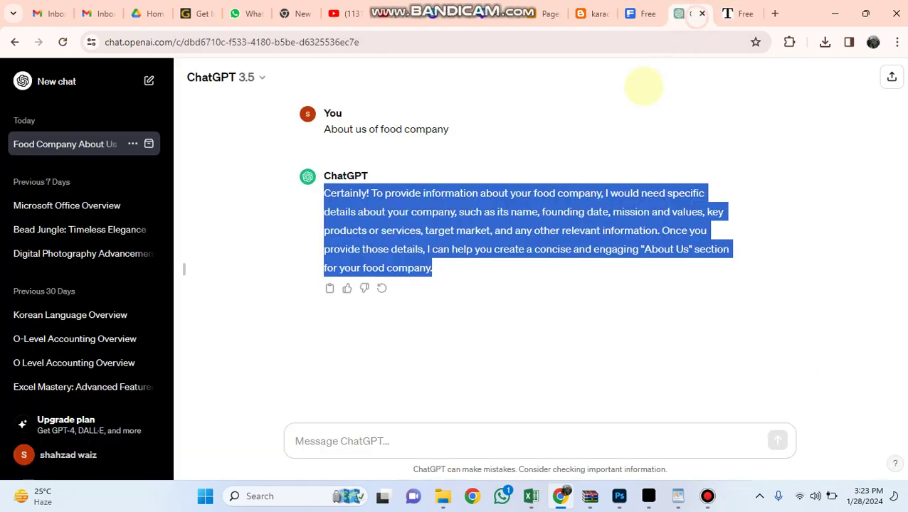
{"action": "left_click", "coordinate": [635, 14]}
- Paste the paraphrased text into the About Us page body and publish the page
{"action": "left_click", "coordinate": [592, 13]}
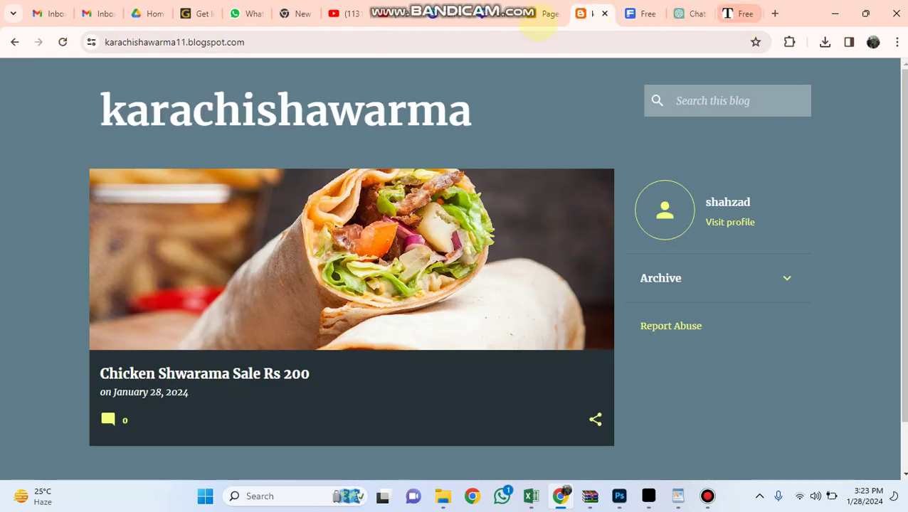
{"action": "left_click", "coordinate": [547, 13]}
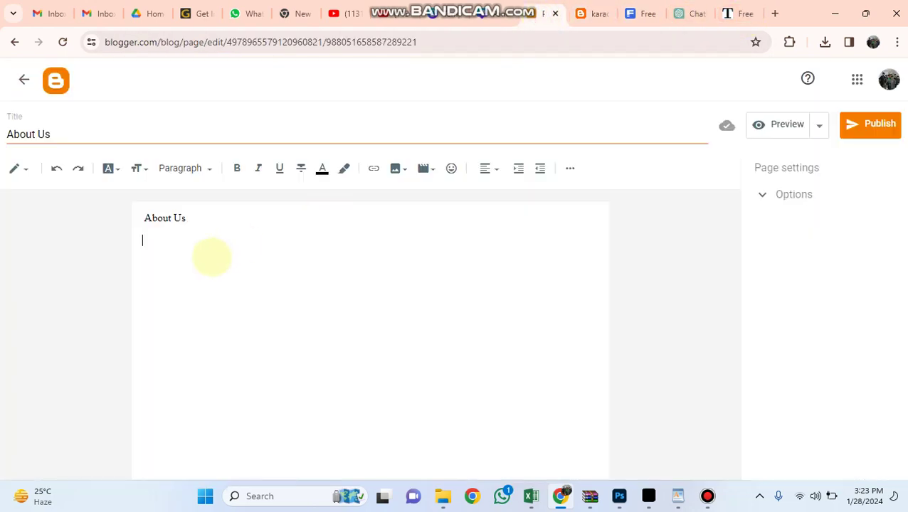
{"action": "key", "text": "ctrl+v"}
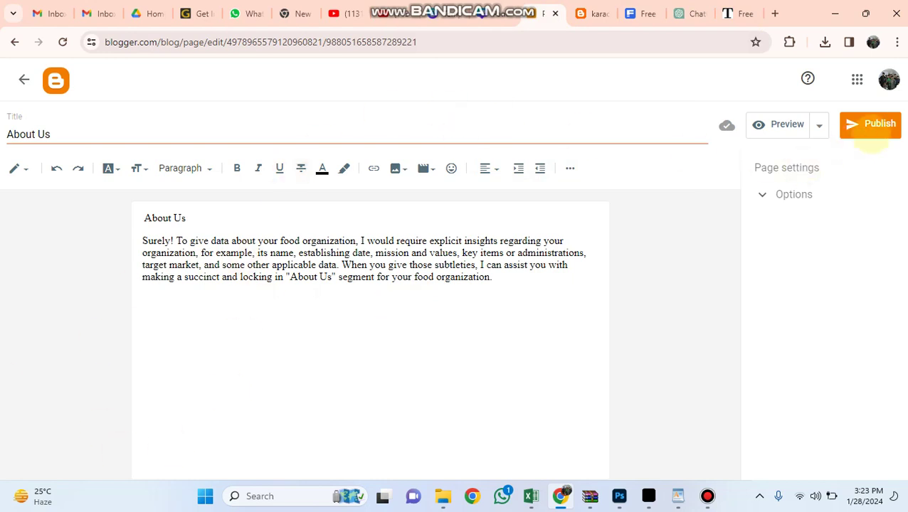
{"action": "left_click", "coordinate": [869, 124]}
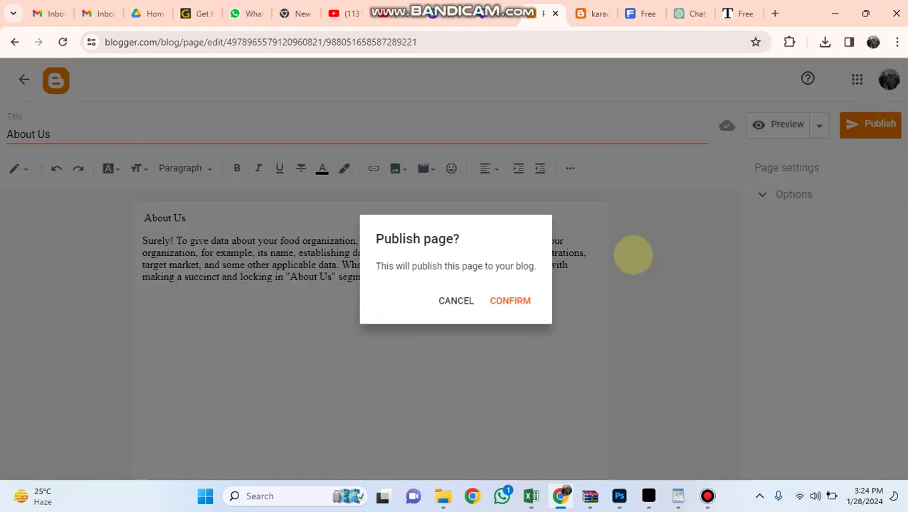
{"action": "left_click", "coordinate": [509, 300]}
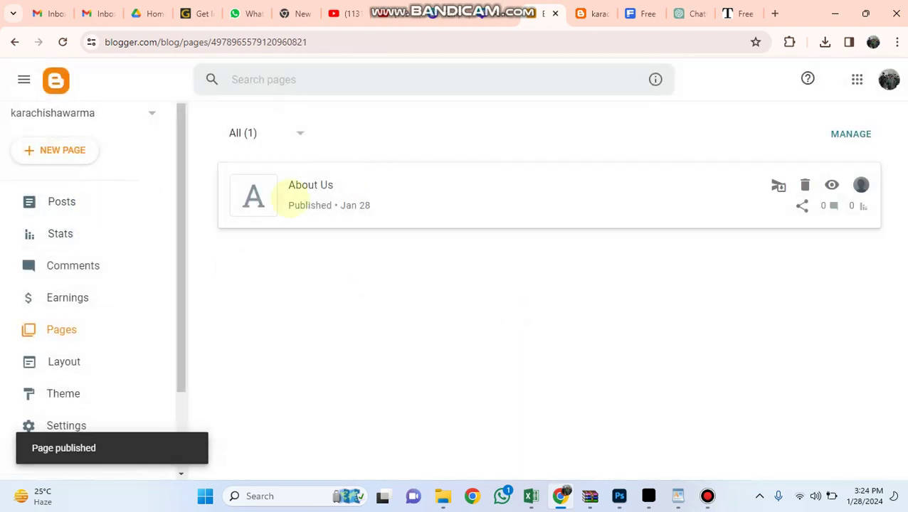
{"action": "left_click", "coordinate": [77, 150]}
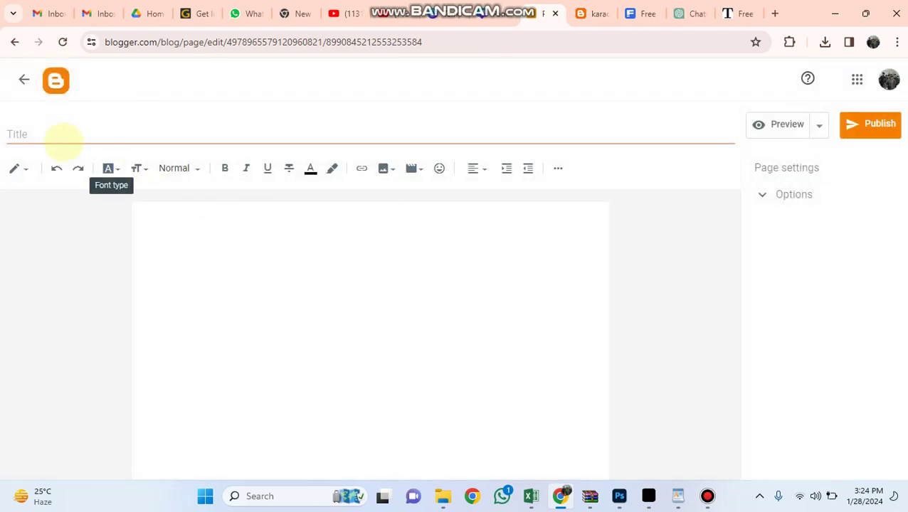
- Title the new page 'Contact Us' and repeat it as a heading in the body
{"action": "left_click", "coordinate": [63, 131]}
{"action": "type", "text": "Contact Us"}
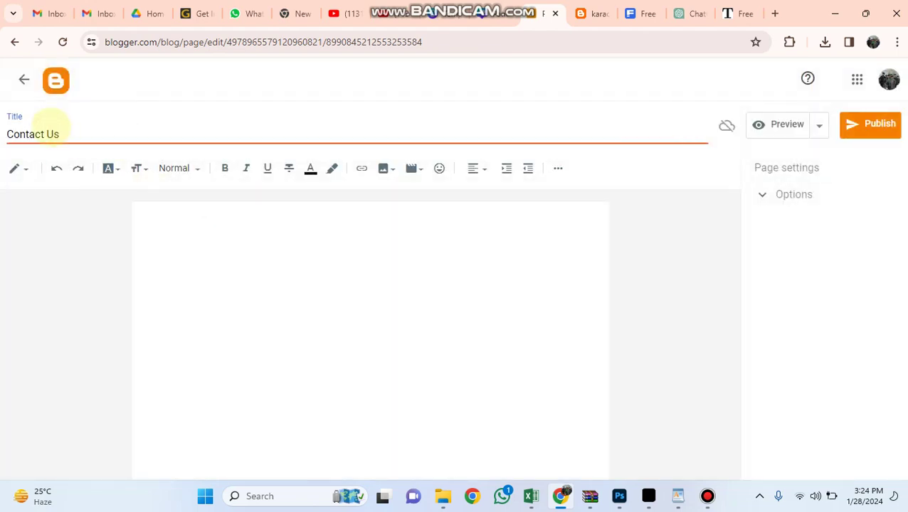
{"action": "key", "text": "ctrl+a"}
{"action": "key", "text": "ctrl+c"}
{"action": "left_click", "coordinate": [217, 222]}
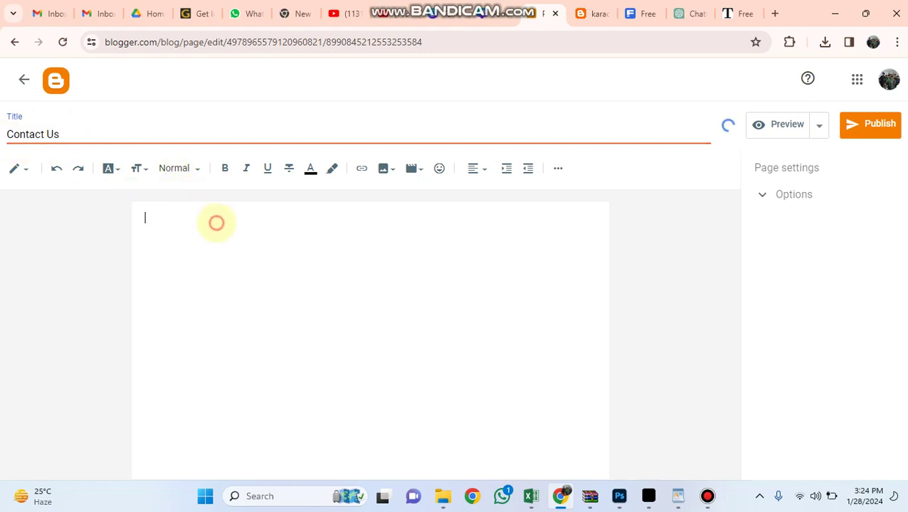
{"action": "key", "text": "ctrl+v"}
{"action": "key", "text": "ctrl+a"}
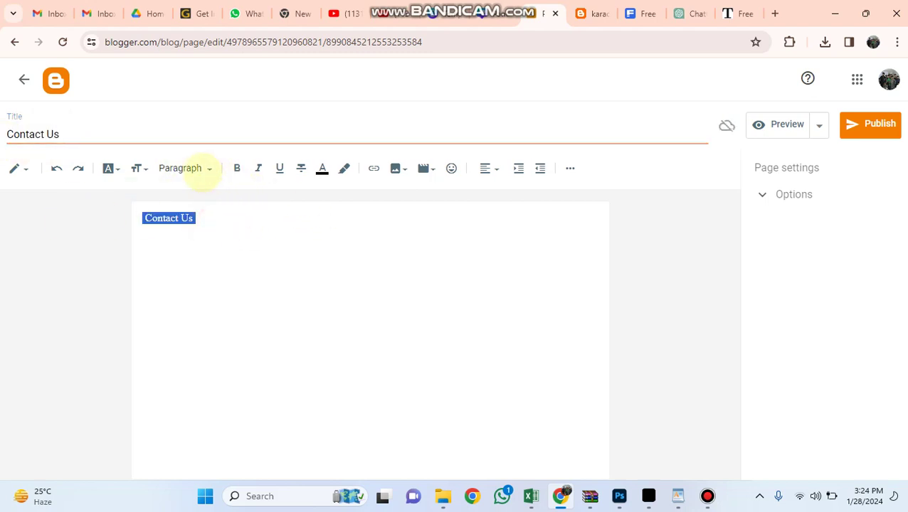
{"action": "left_click", "coordinate": [202, 166]}
{"action": "left_click", "coordinate": [203, 223]}
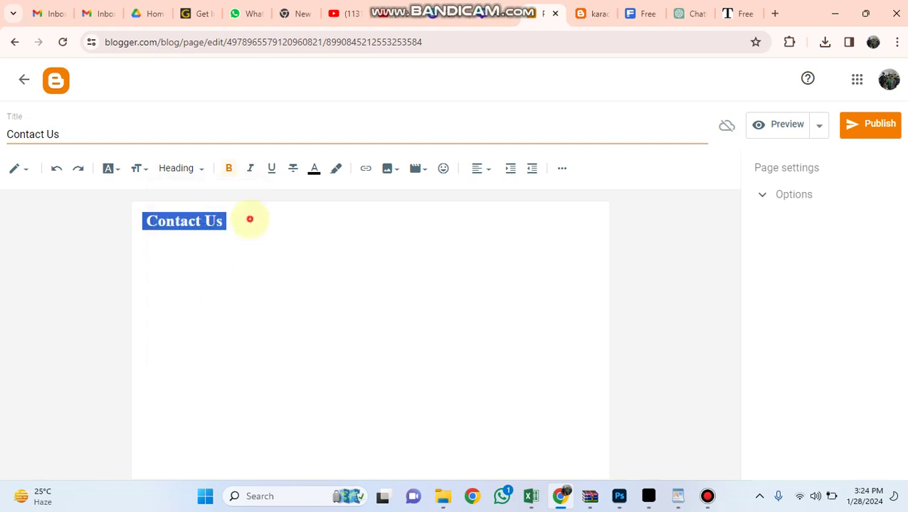
- Add name and phone lines under the heading, publish the Contact Us page, and view Layout
{"action": "left_click", "coordinate": [249, 219]}
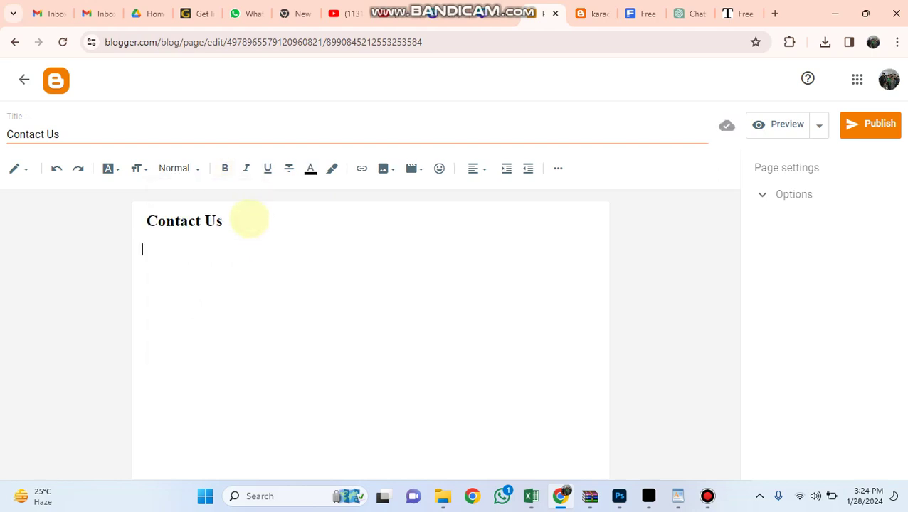
{"action": "left_click", "coordinate": [181, 241]}
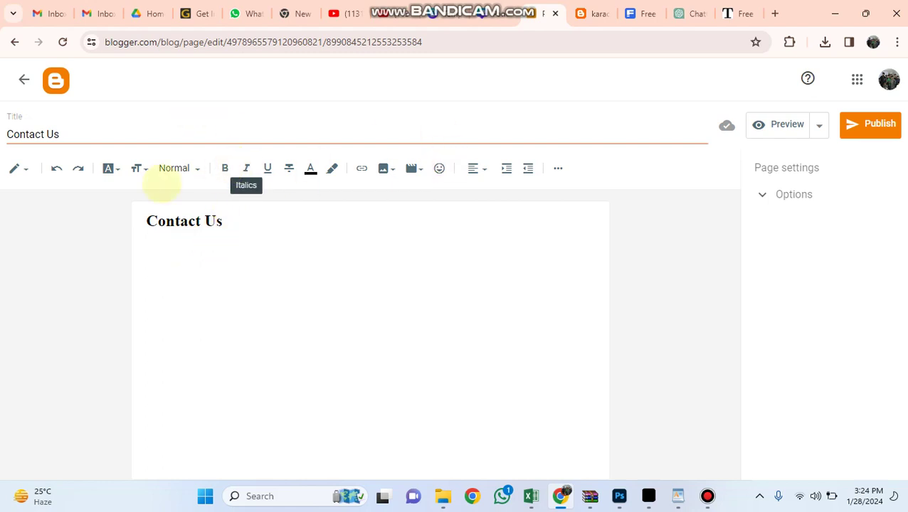
{"action": "left_click", "coordinate": [557, 168]}
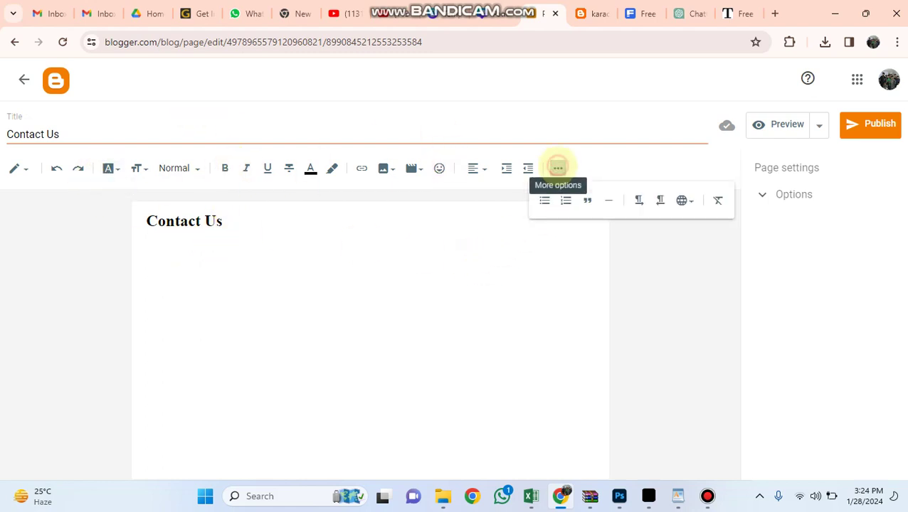
{"action": "left_click", "coordinate": [192, 255]}
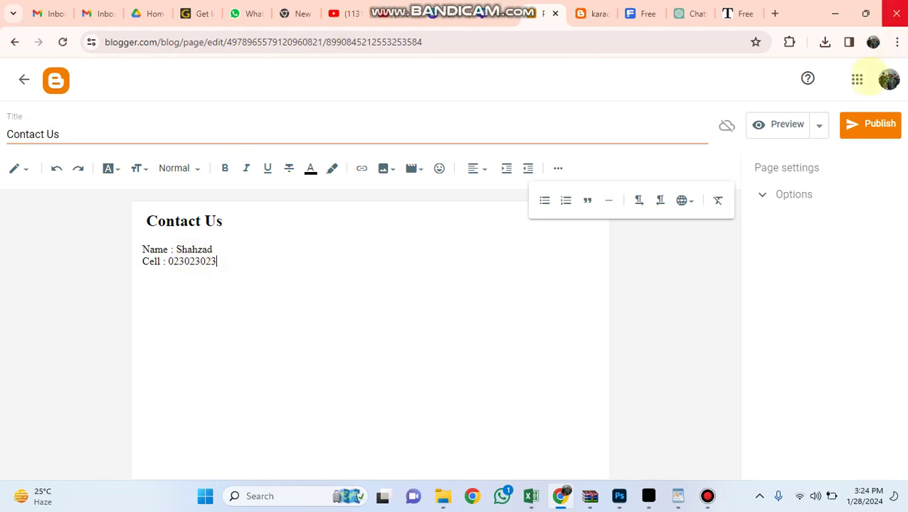
{"action": "left_click", "coordinate": [867, 123]}
{"action": "left_click", "coordinate": [533, 302]}
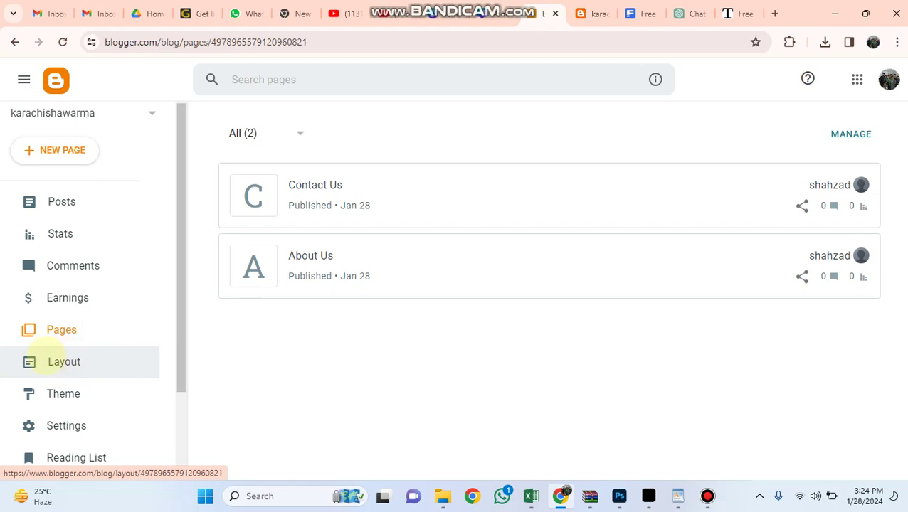
{"action": "left_click", "coordinate": [54, 354]}
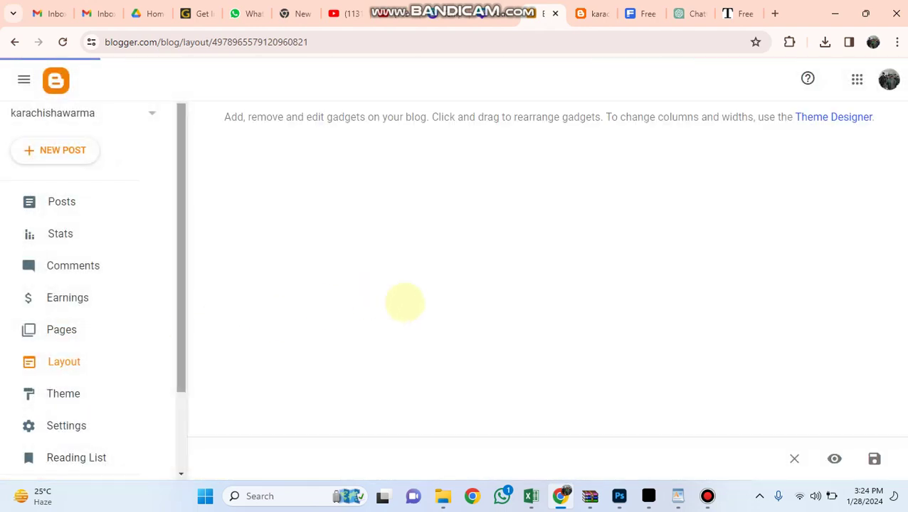
{"action": "scroll", "coordinate": [399, 298], "scroll_direction": "down", "scroll_amount": 3}
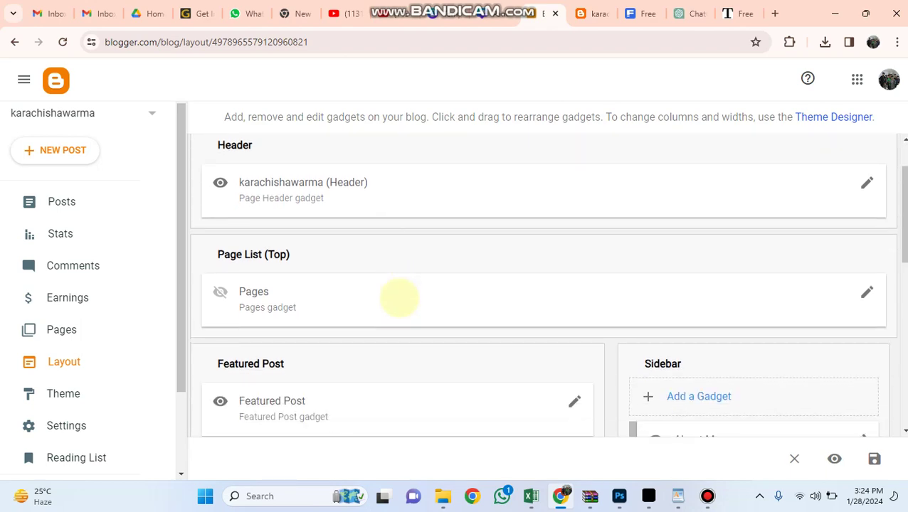